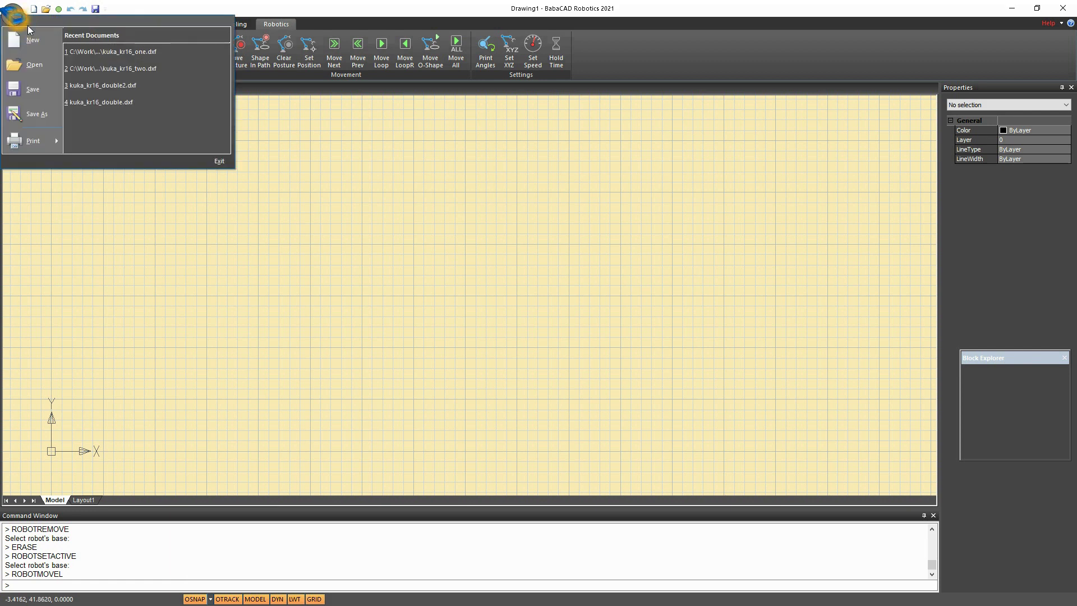
Open kuka_kr16_one.dxf and show the KUKA robot in an isometric view.
left_click(92, 48)
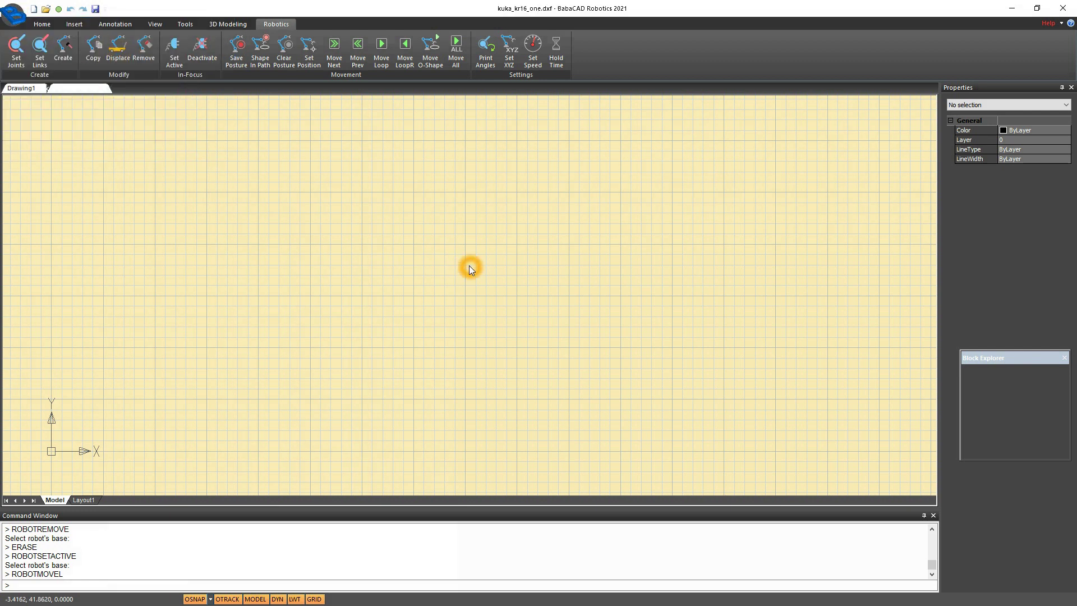
type("view")
key("Return")
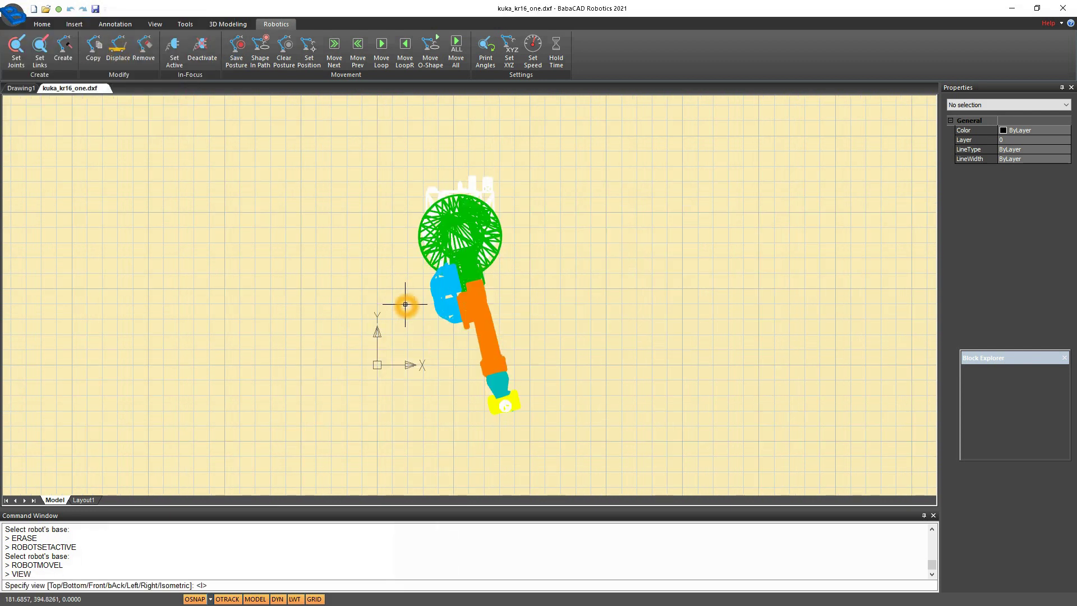
key("Return")
scroll(404, 306, "up", 3)
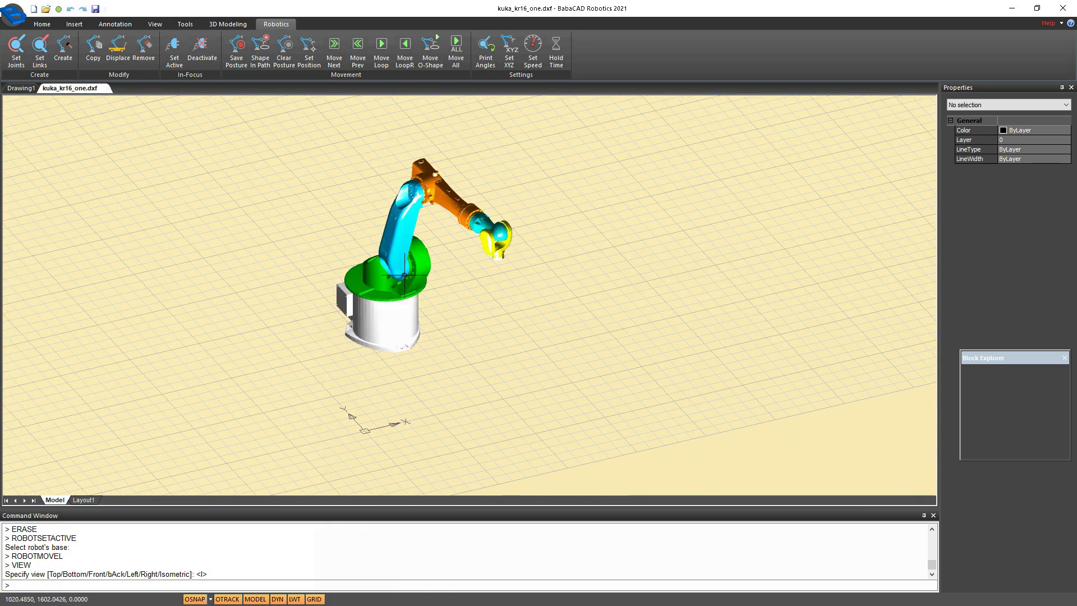
Raise the robot's gripper to XYZ 1203.7, -348.4, 904.7 and save that posture.
middle_click_drag(437, 270, 457, 332)
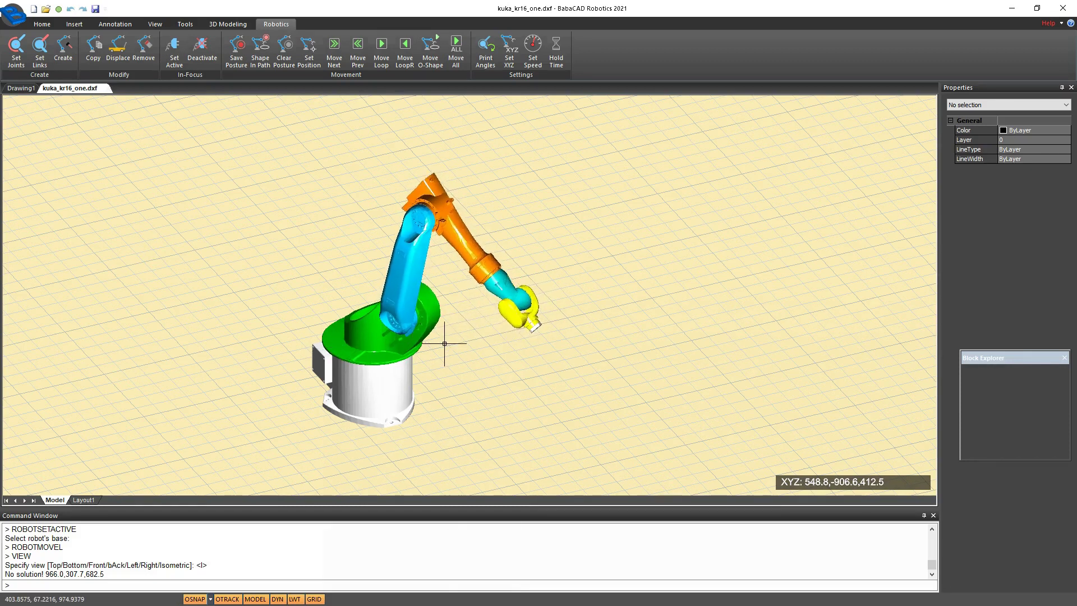
left_click(531, 347)
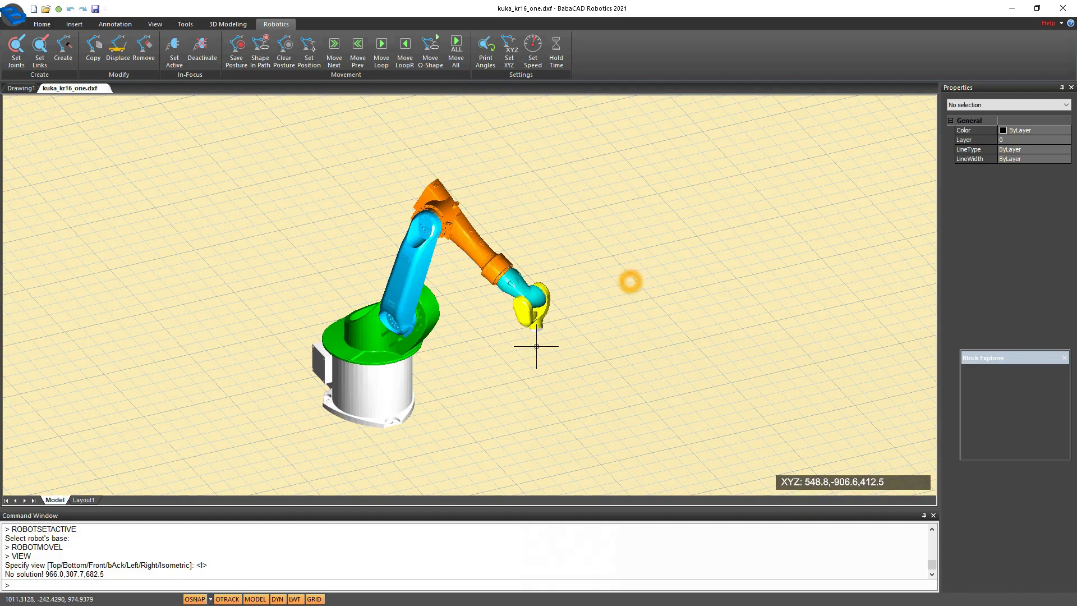
left_click(388, 55)
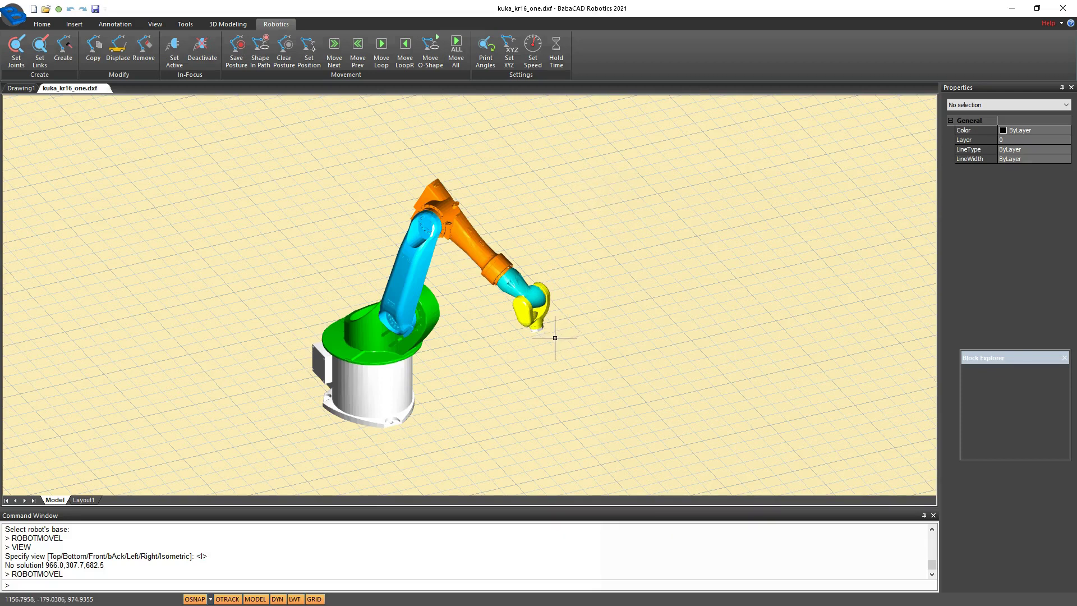
left_click(535, 325)
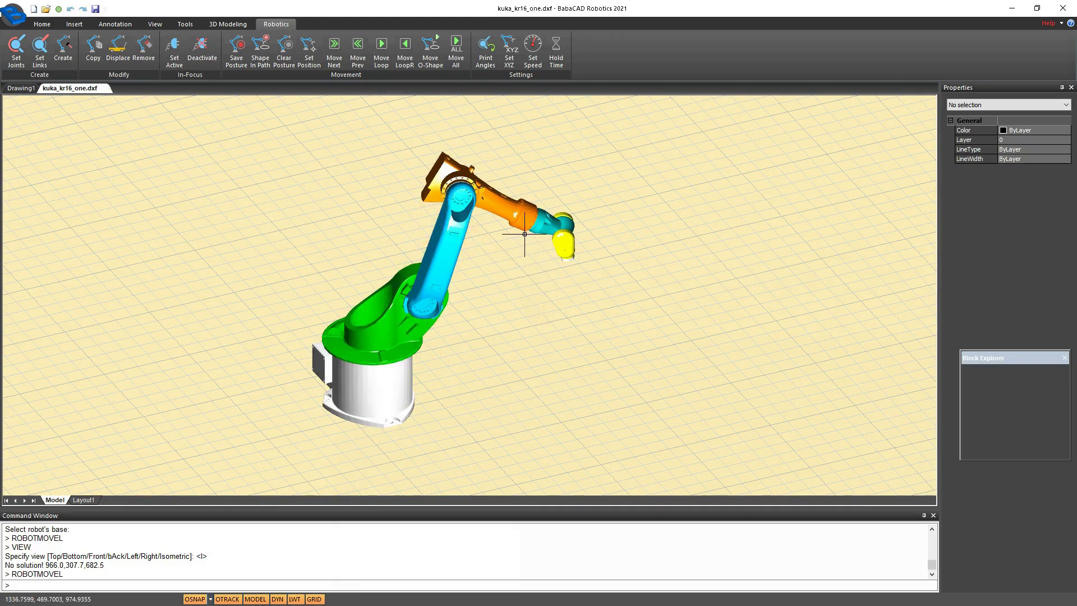
left_click(536, 210)
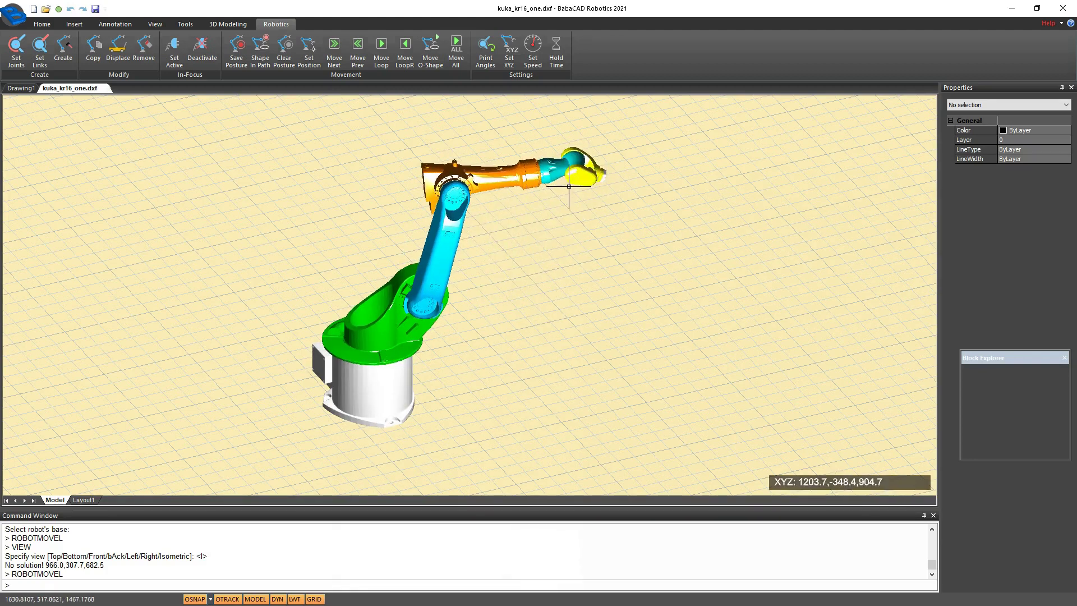
left_click(547, 217)
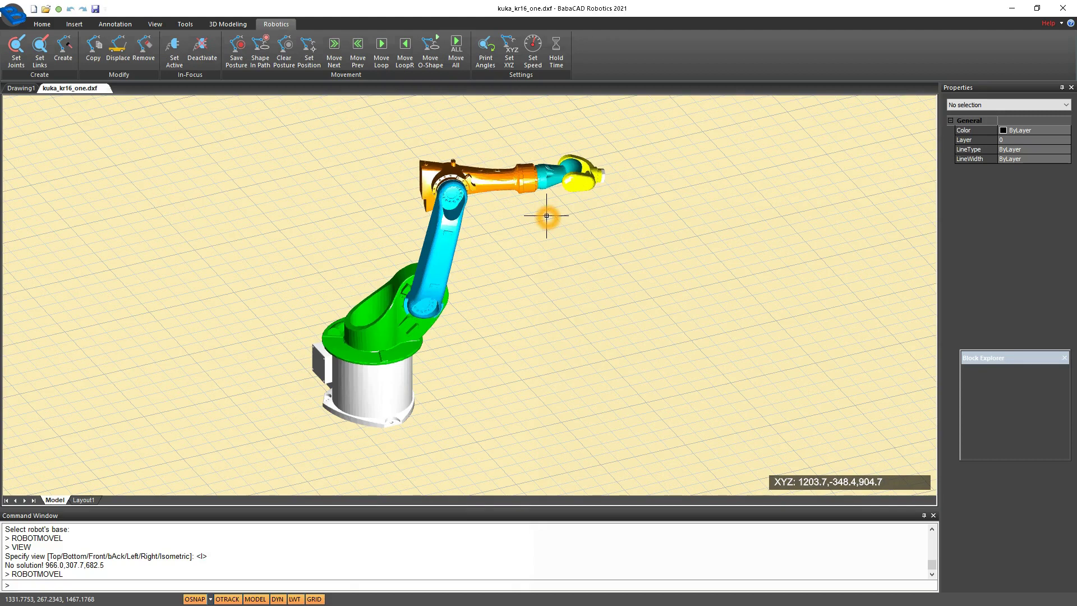
left_click(229, 45)
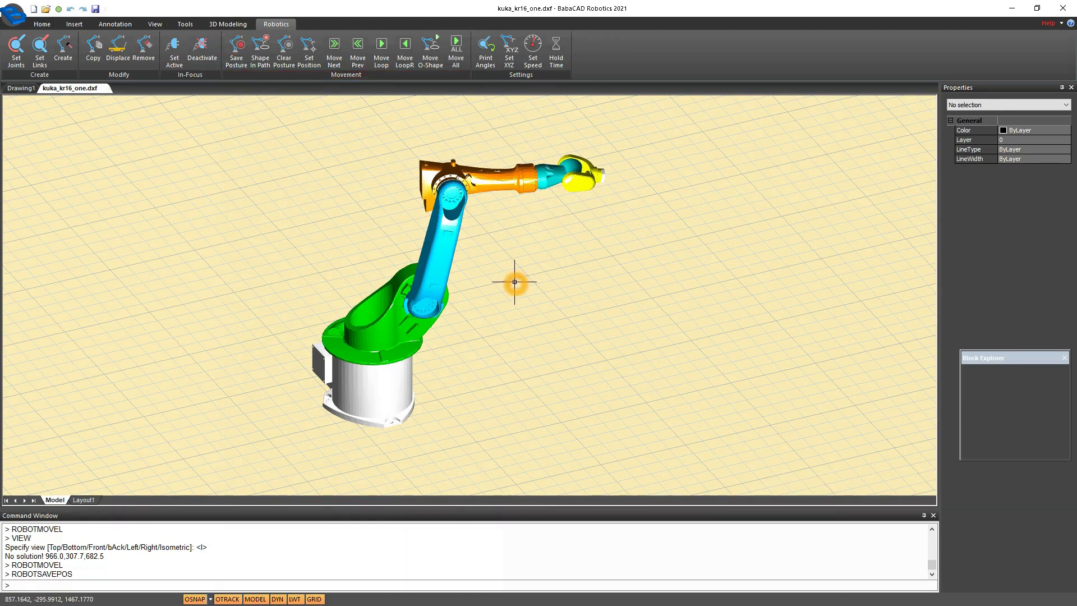
Replay the arm's saved raised pose with a linear move.
left_click(382, 49)
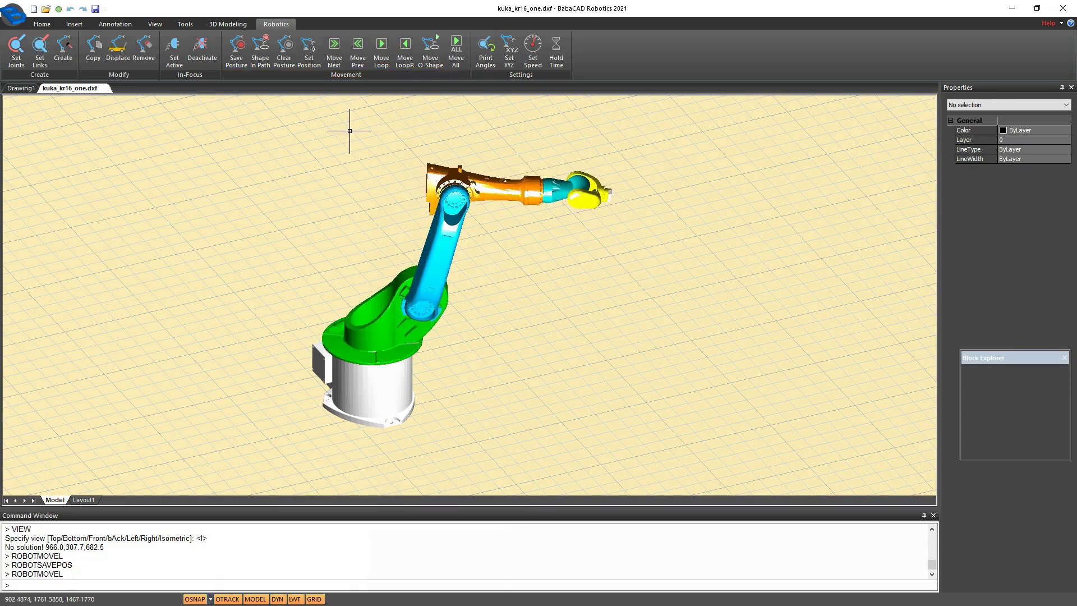
left_click(331, 190)
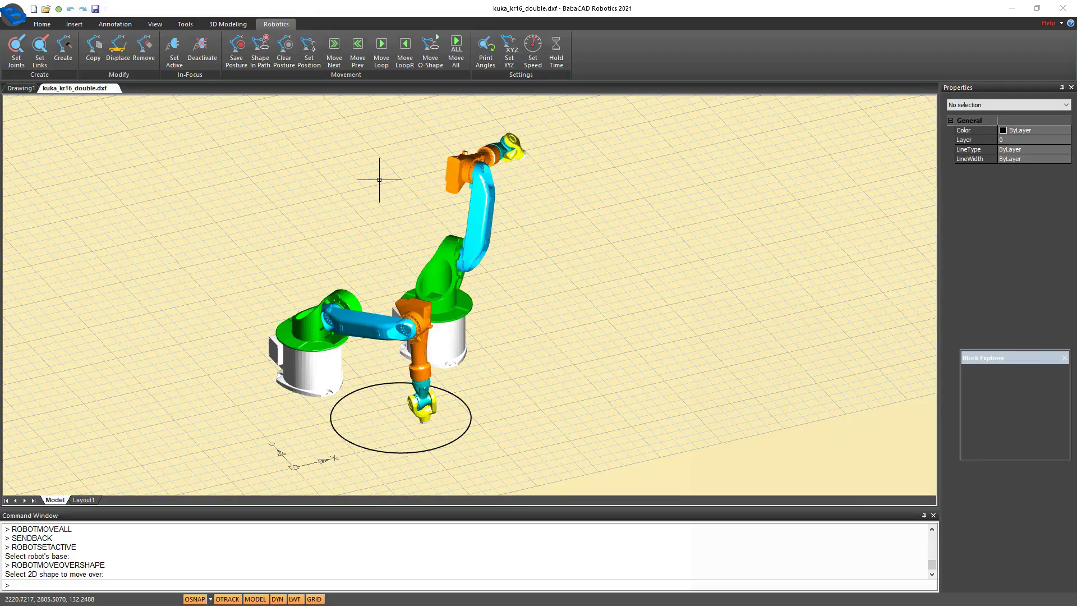
Try tracing the circle, then shrink it to a radius of about 318.6.
left_click(429, 54)
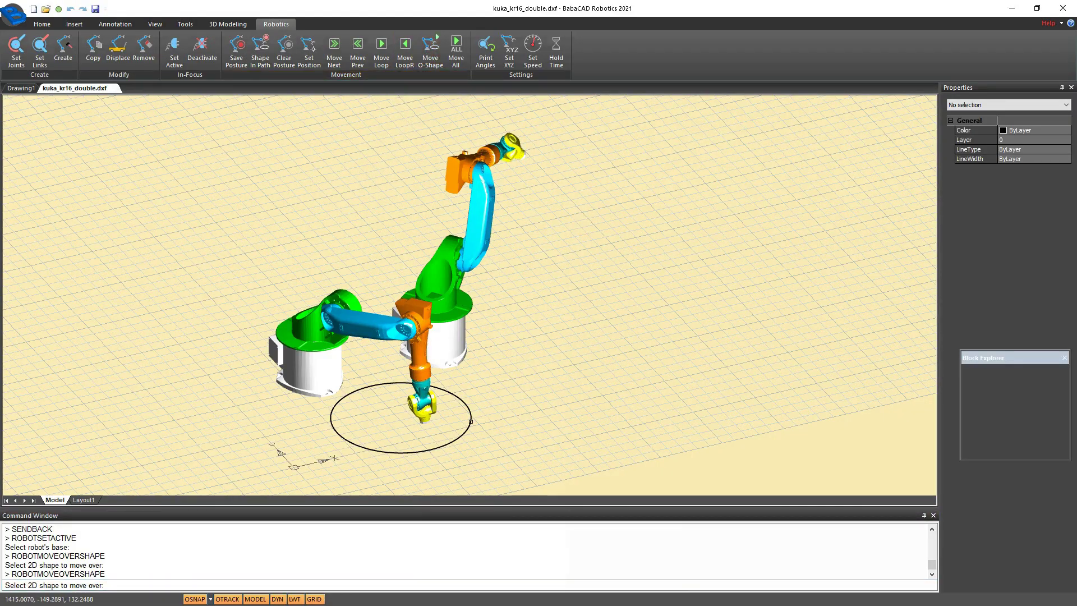
left_click(470, 422)
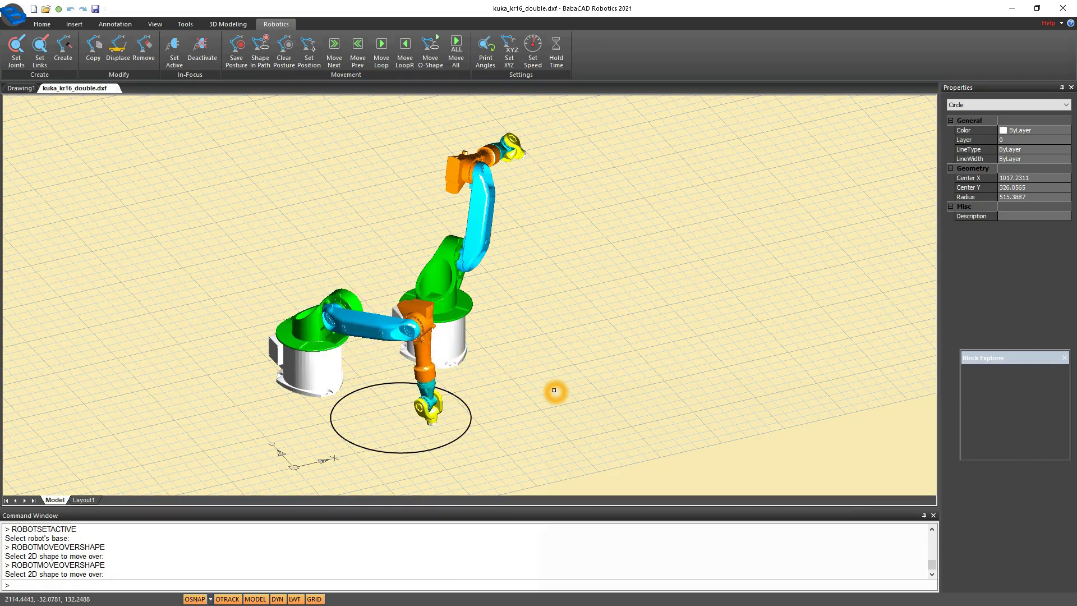
left_click(471, 418)
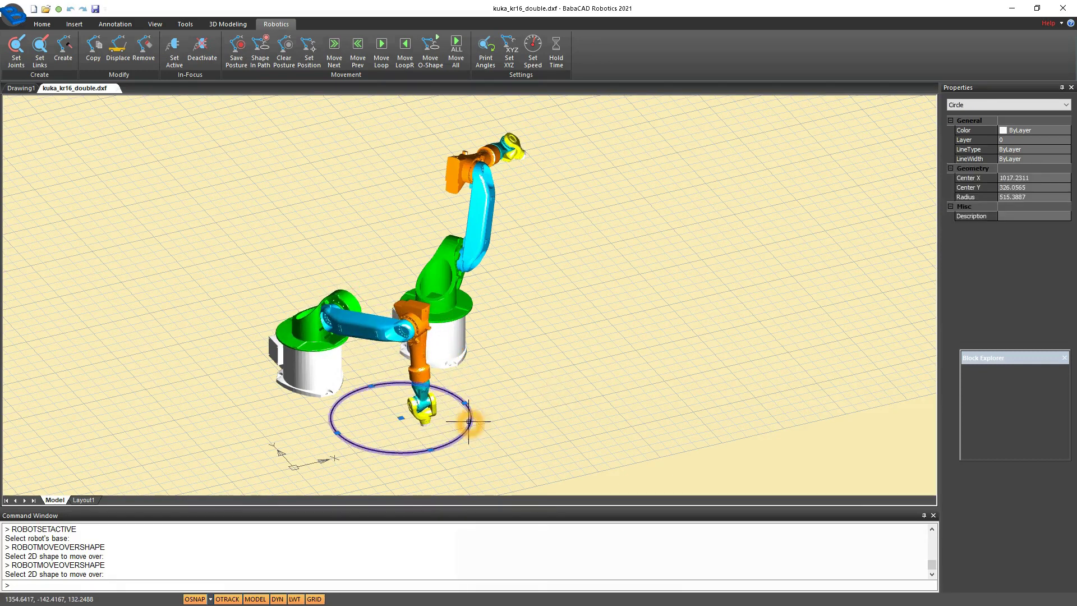
left_click(465, 404)
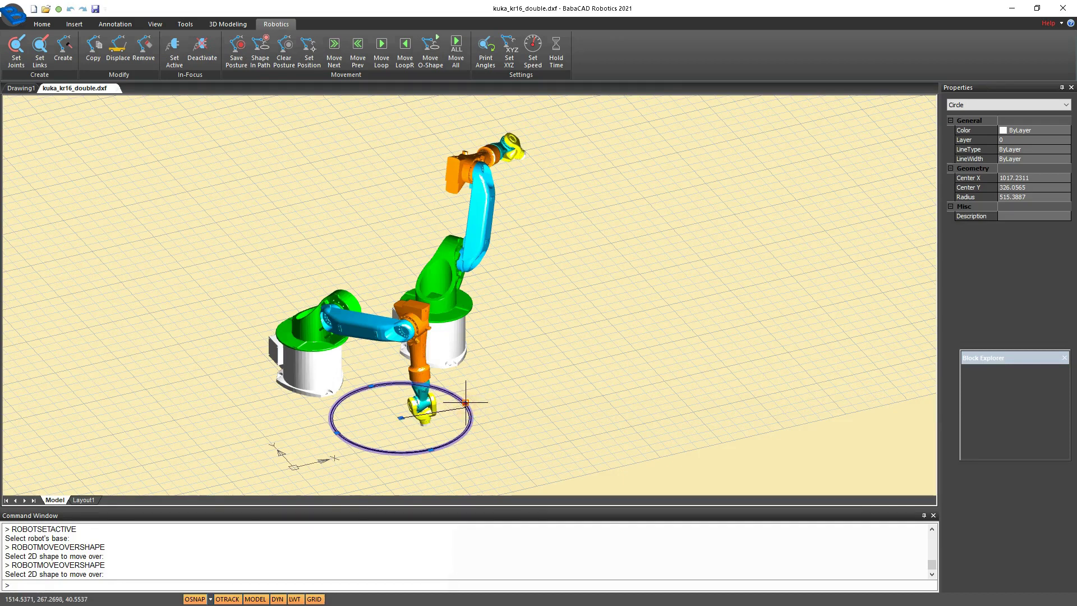
left_click(444, 419)
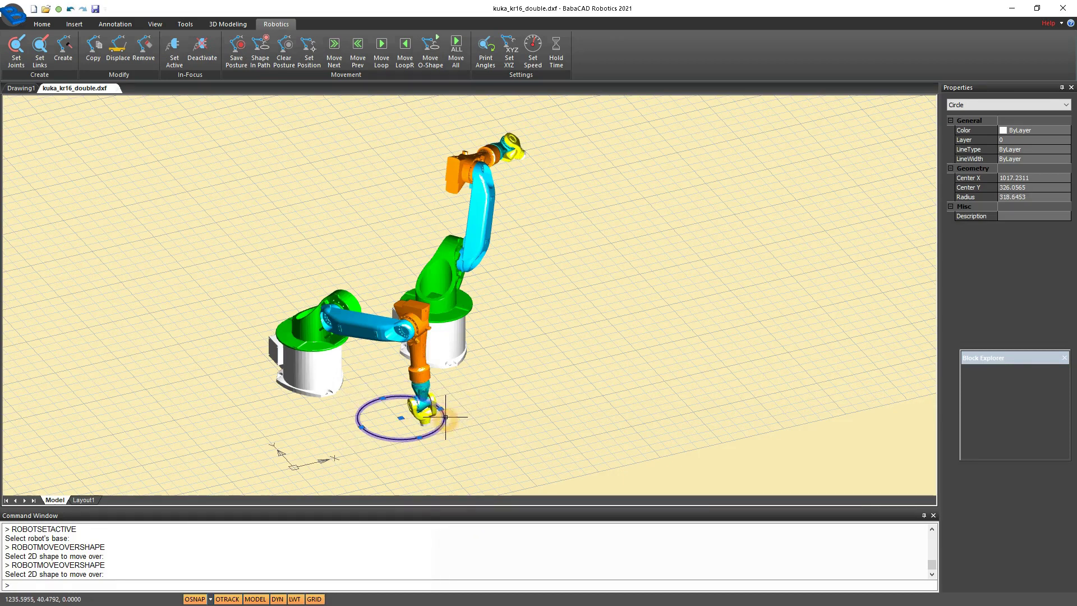
key("Escape")
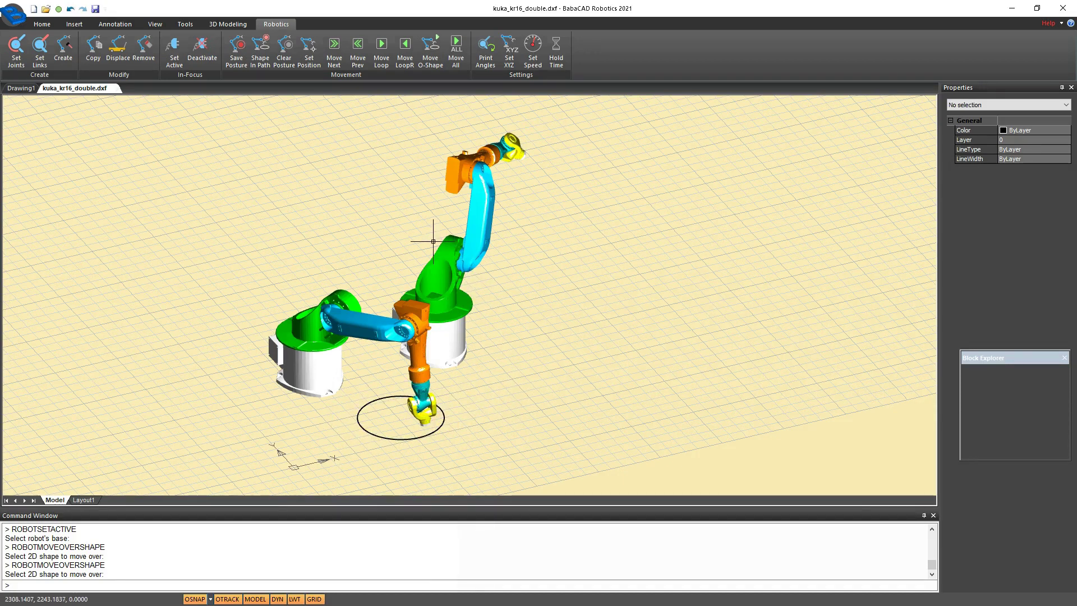
Make the robot trace the smaller circle, then move all robots to their next postures.
left_click(432, 55)
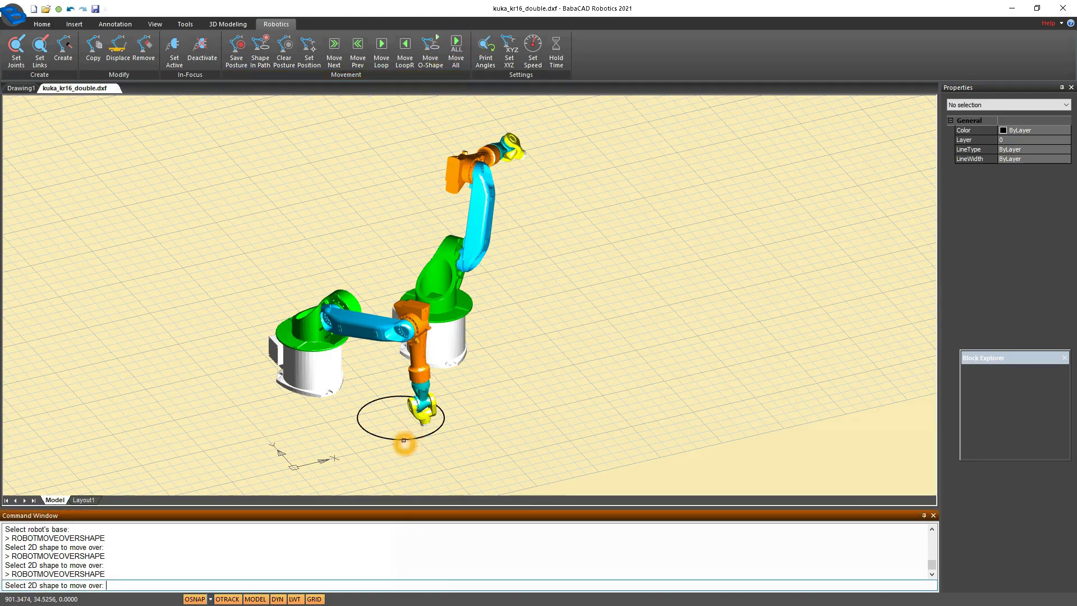
left_click(410, 435)
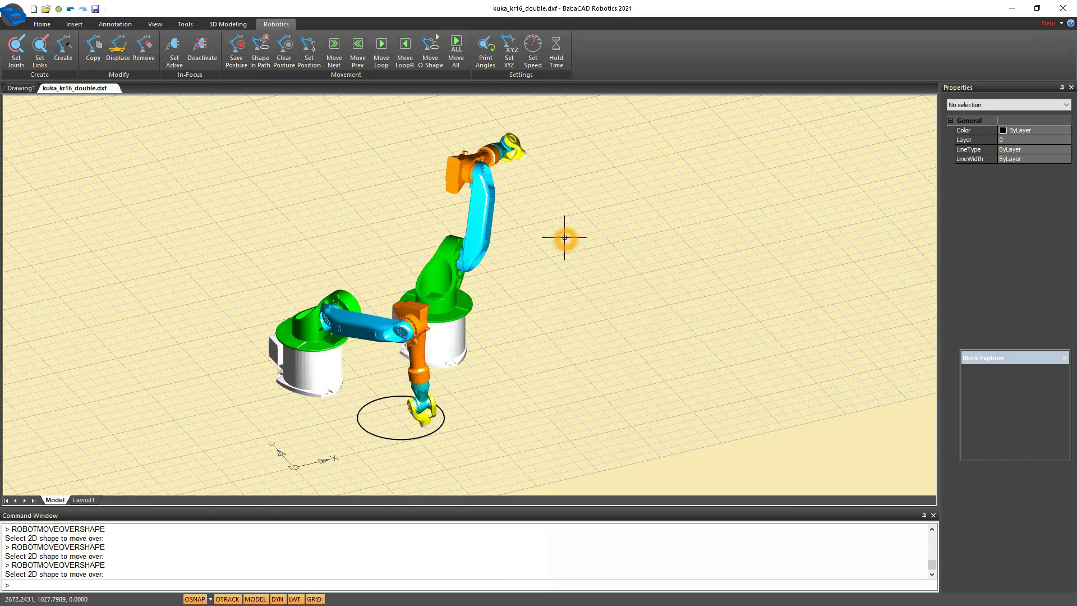
left_click(456, 53)
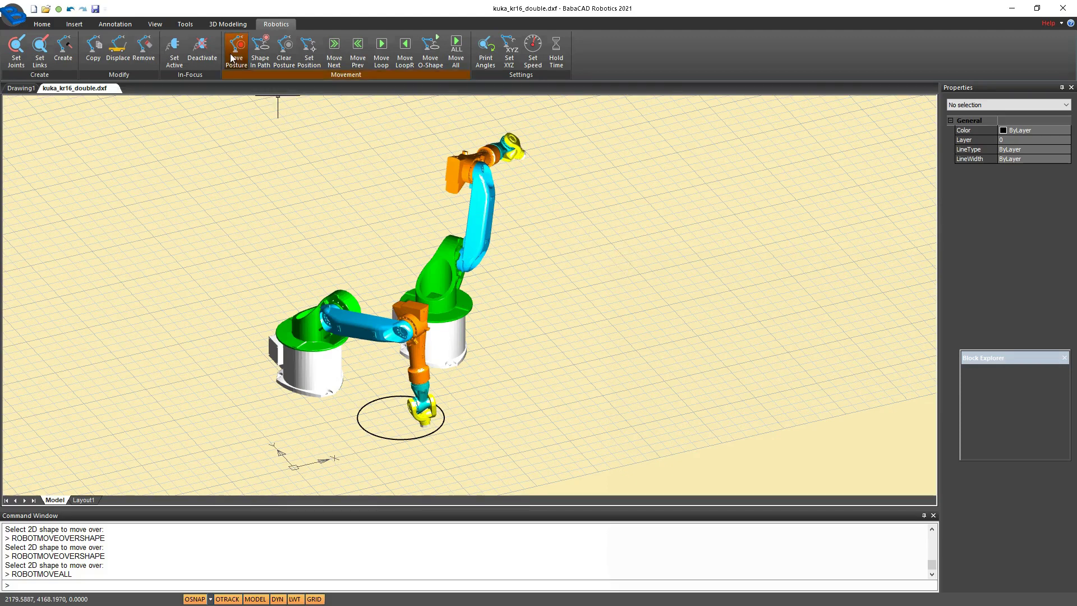
Make the rear robot active and step it through three postures back to its start pose.
left_click(174, 58)
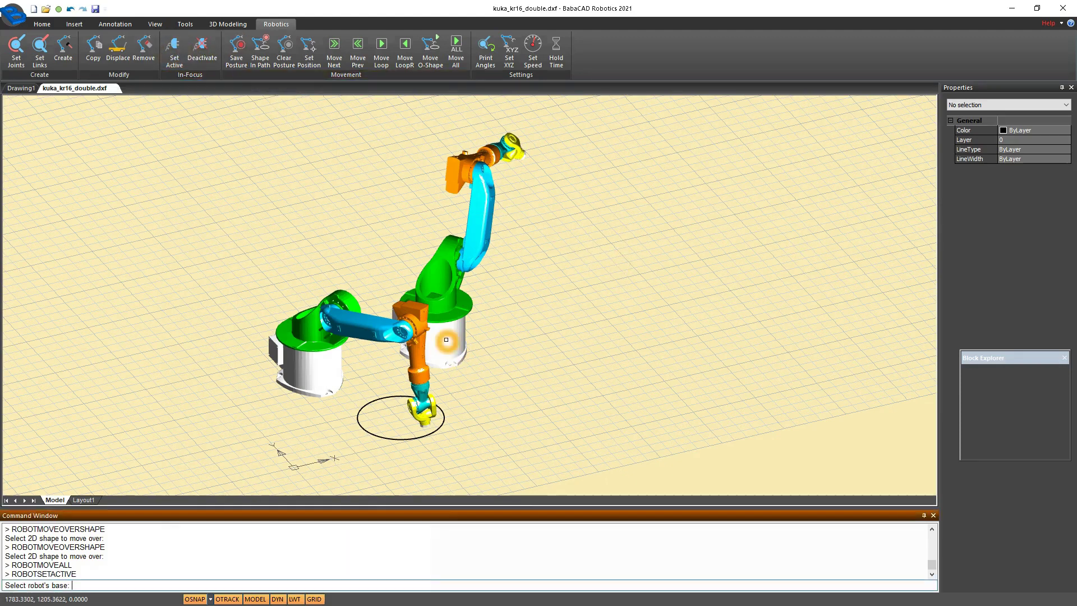
left_click(337, 54)
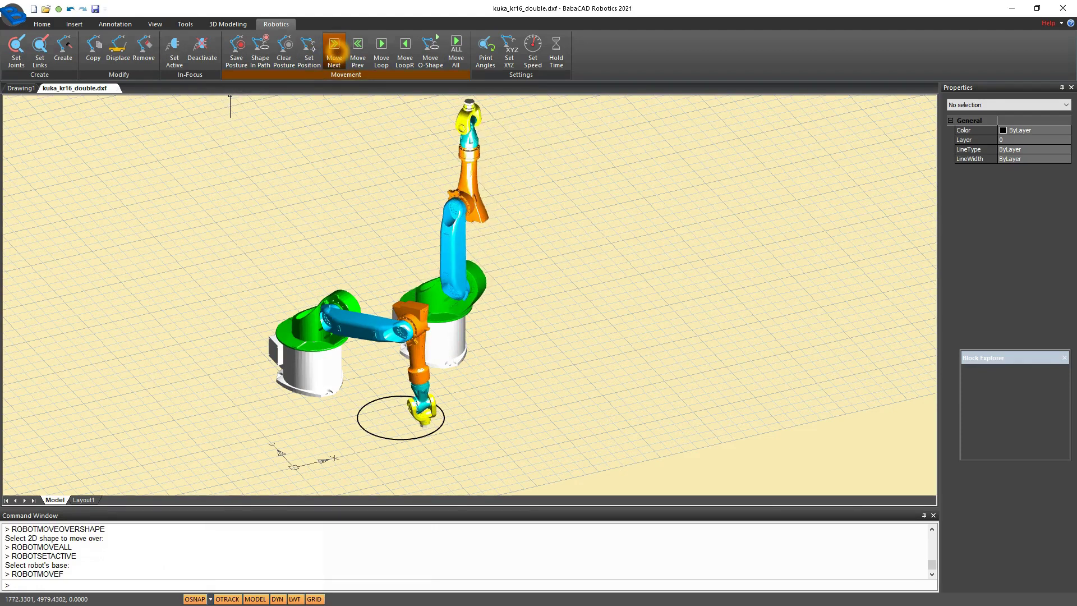
left_click(335, 51)
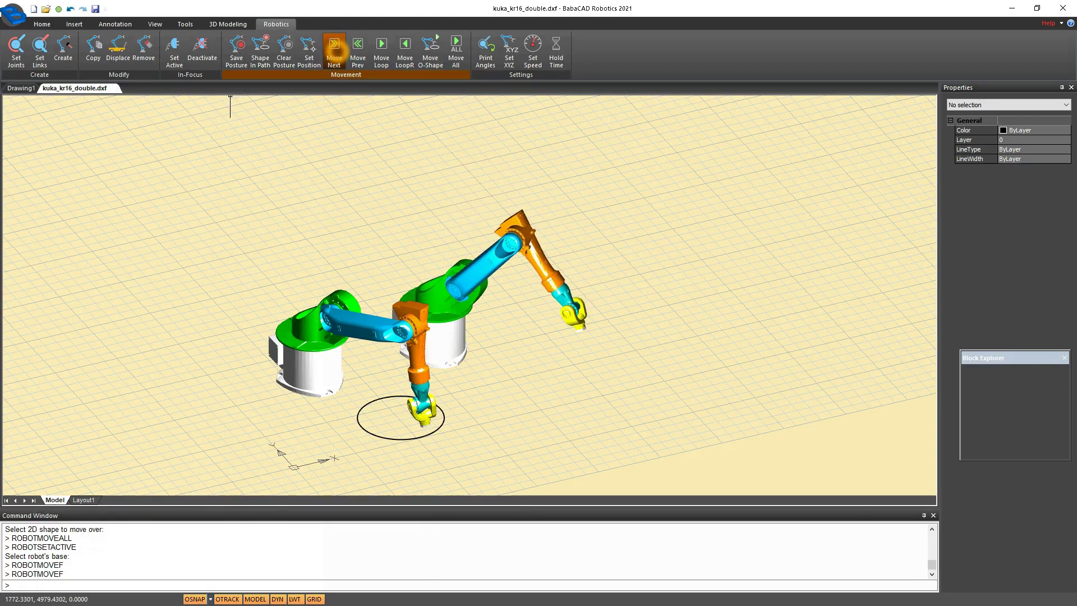
left_click(336, 49)
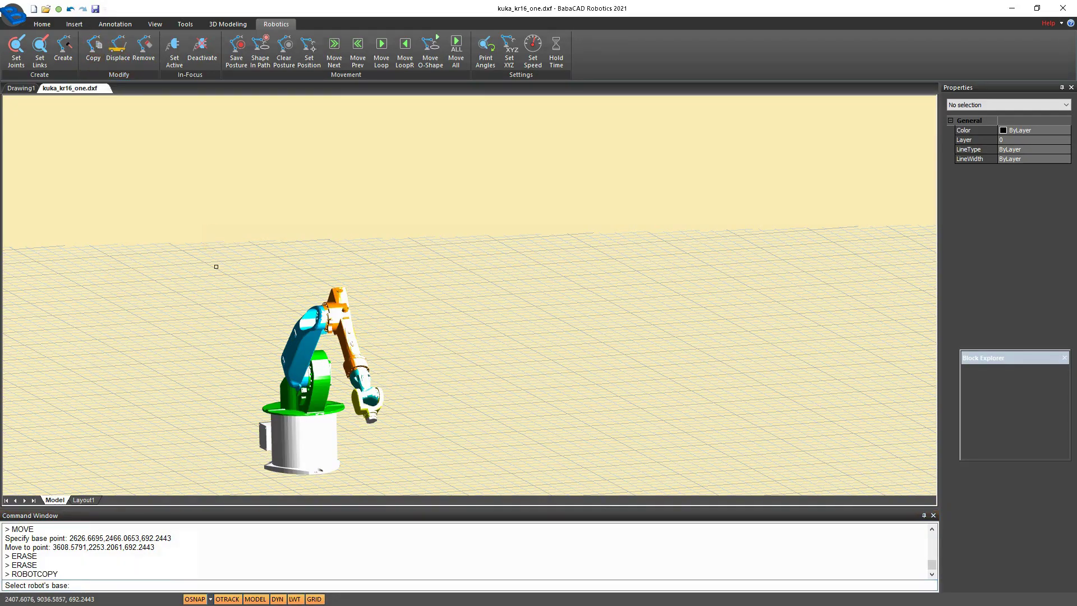
Copy the KUKA robot behind and right of the first, then move both together.
left_click(324, 454)
left_click(360, 479)
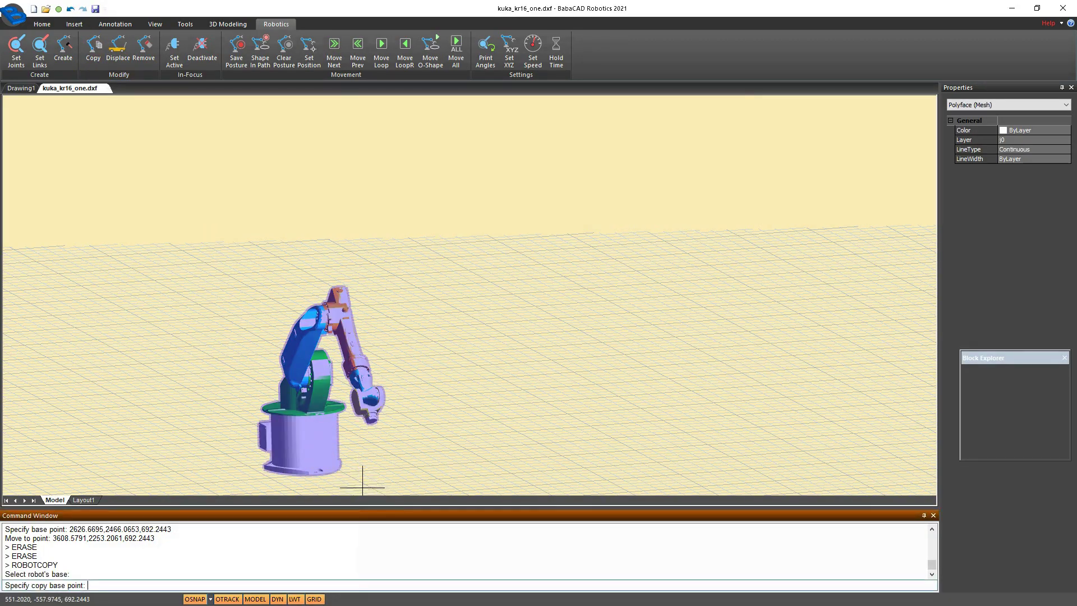
left_click(354, 474)
left_click(543, 381)
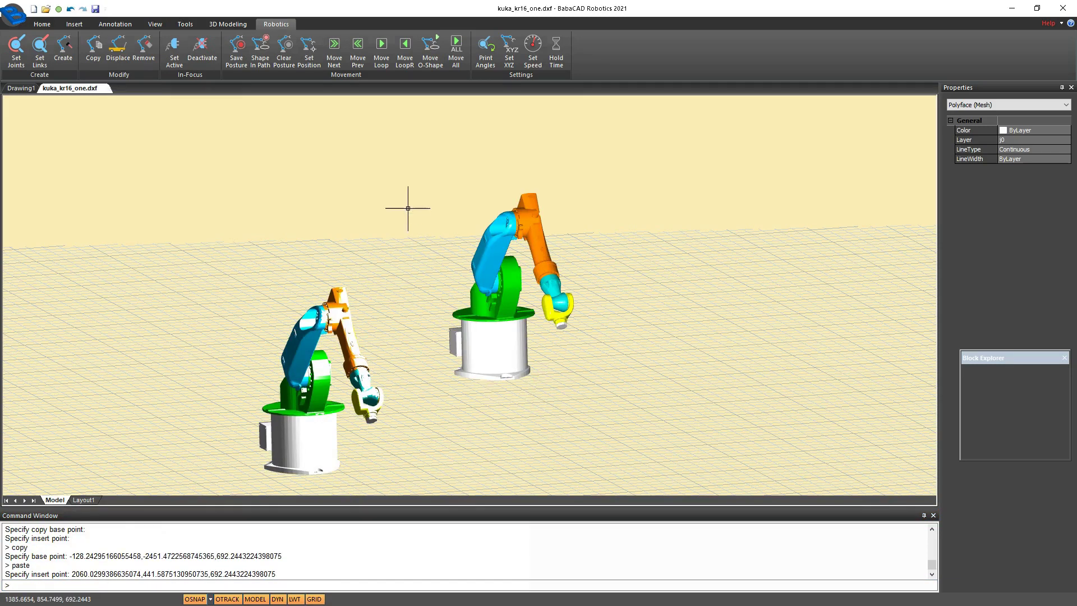
left_click(455, 53)
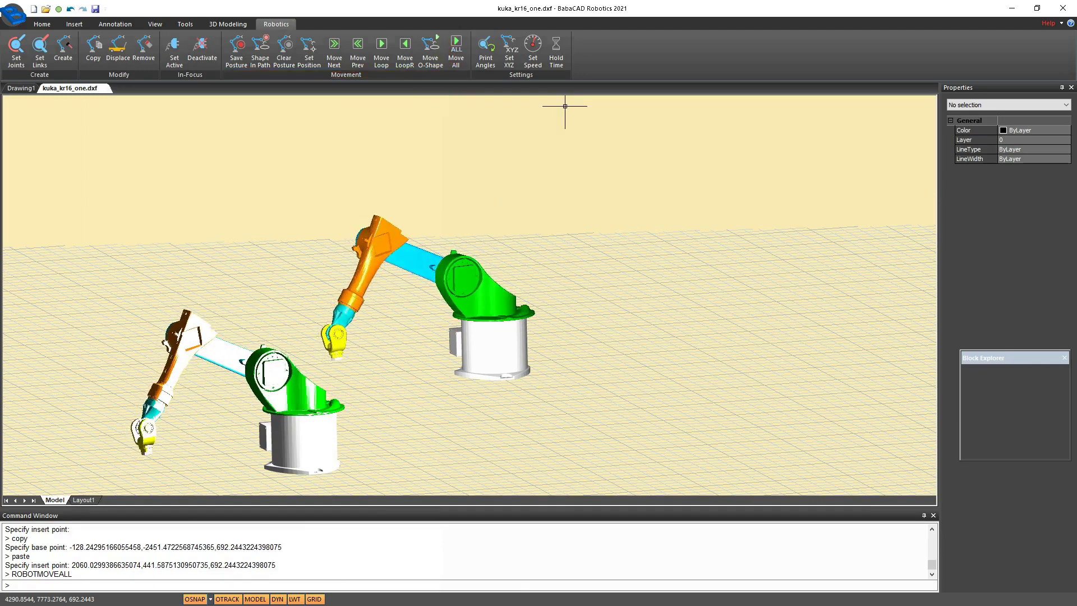
left_click(631, 143)
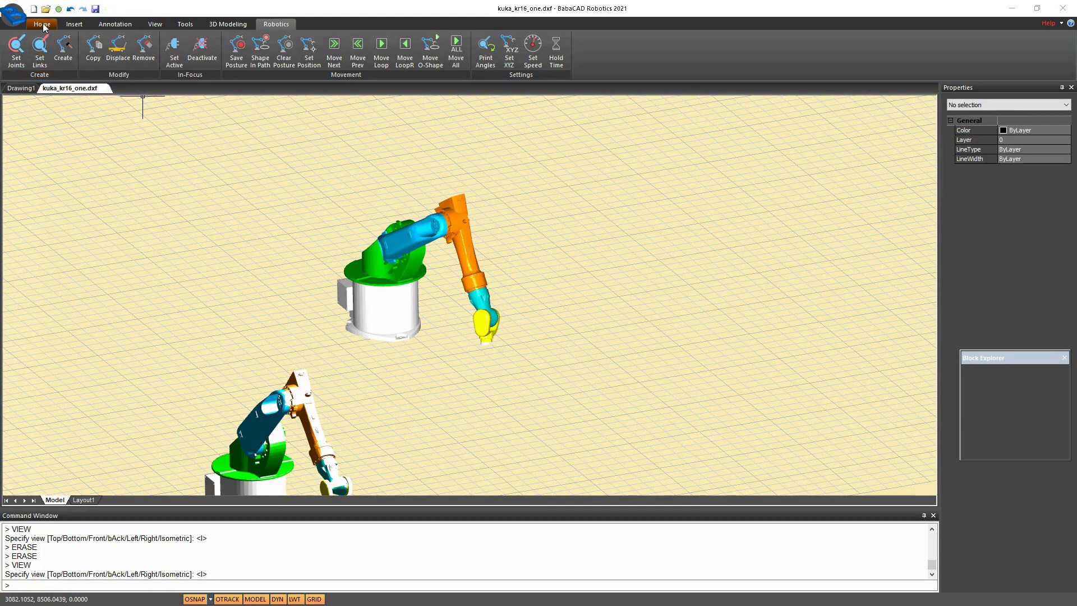
Draw a long thin rectangle on the floor beside the upper robot and select it.
left_click(42, 25)
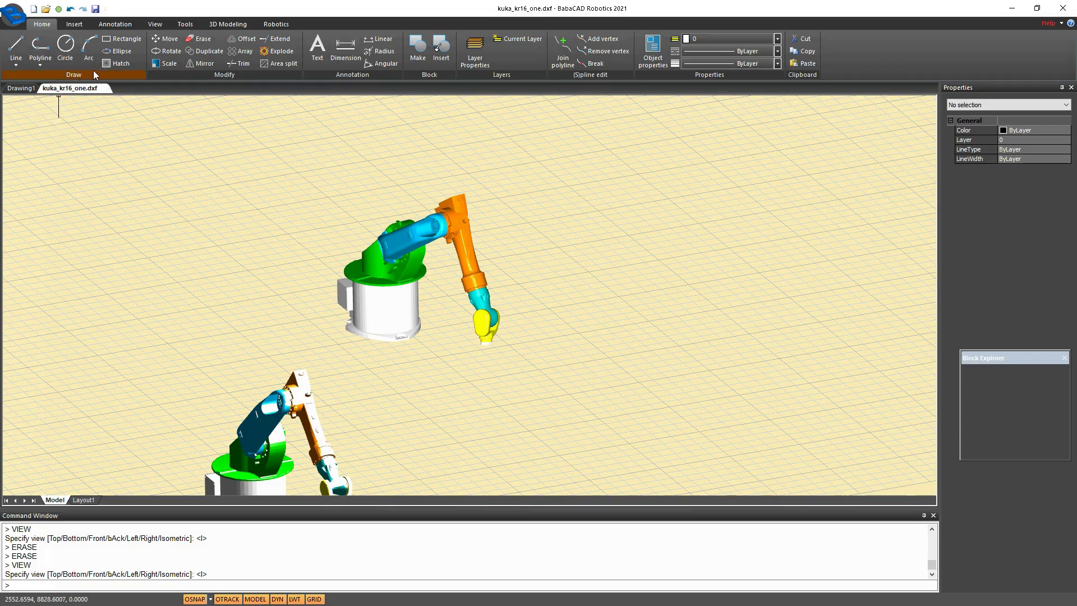
left_click(122, 39)
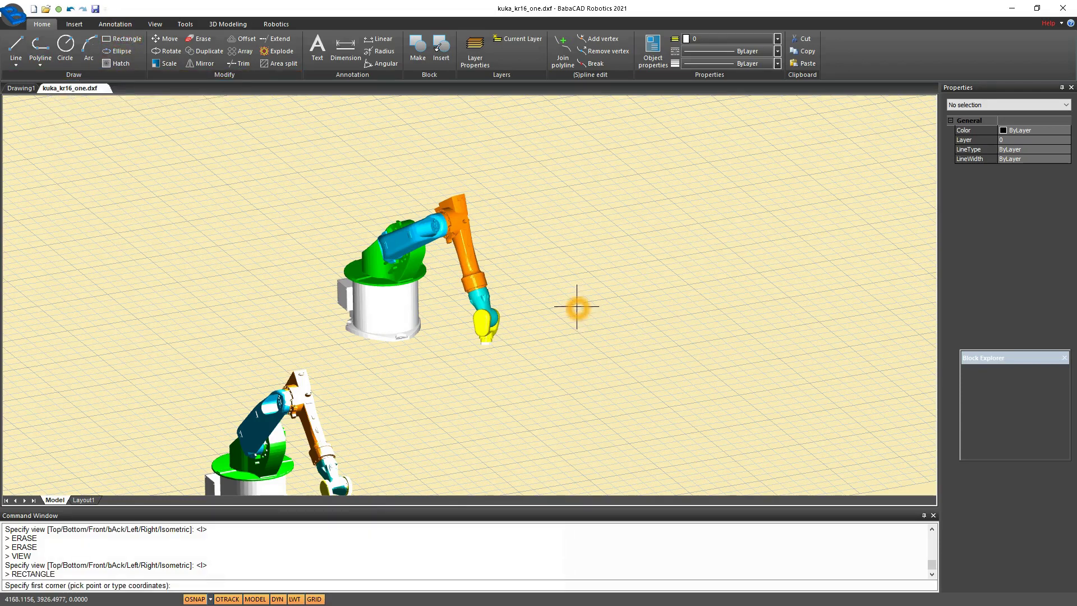
left_click(531, 240)
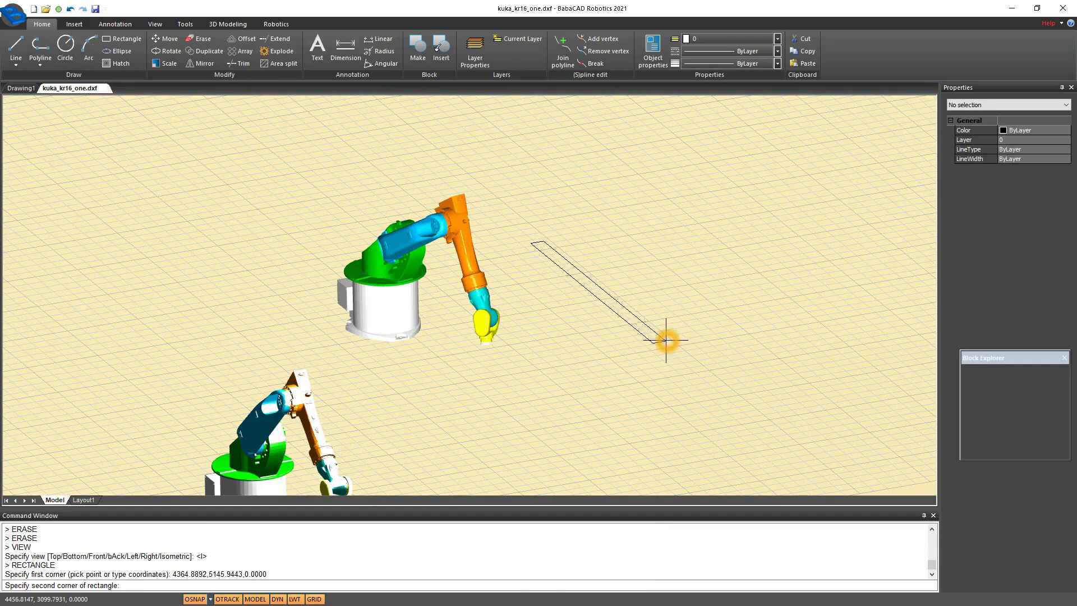
left_click(661, 343)
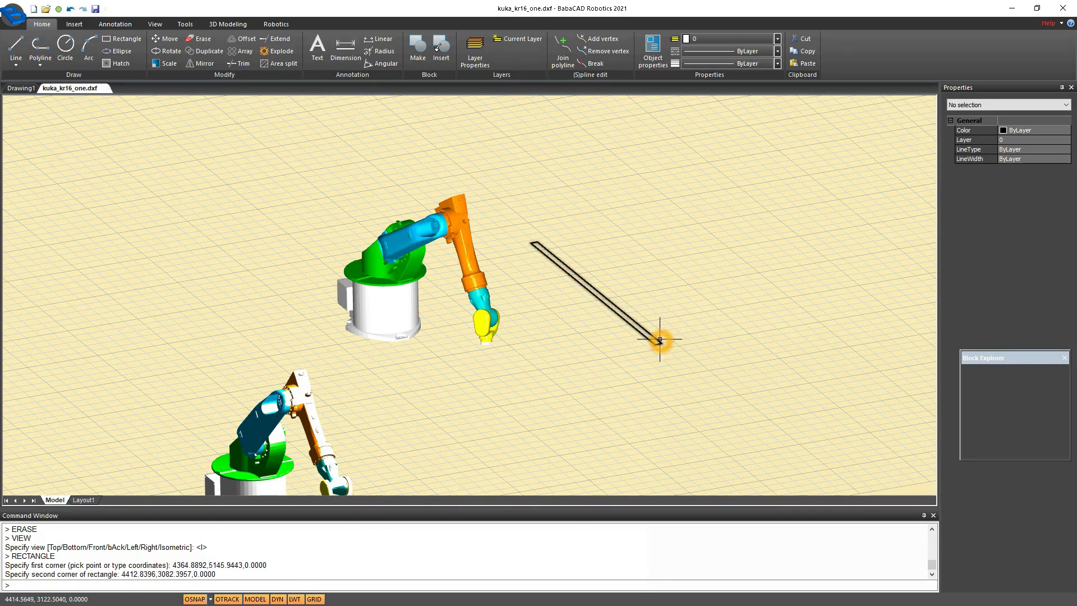
left_click(660, 340)
left_click(227, 24)
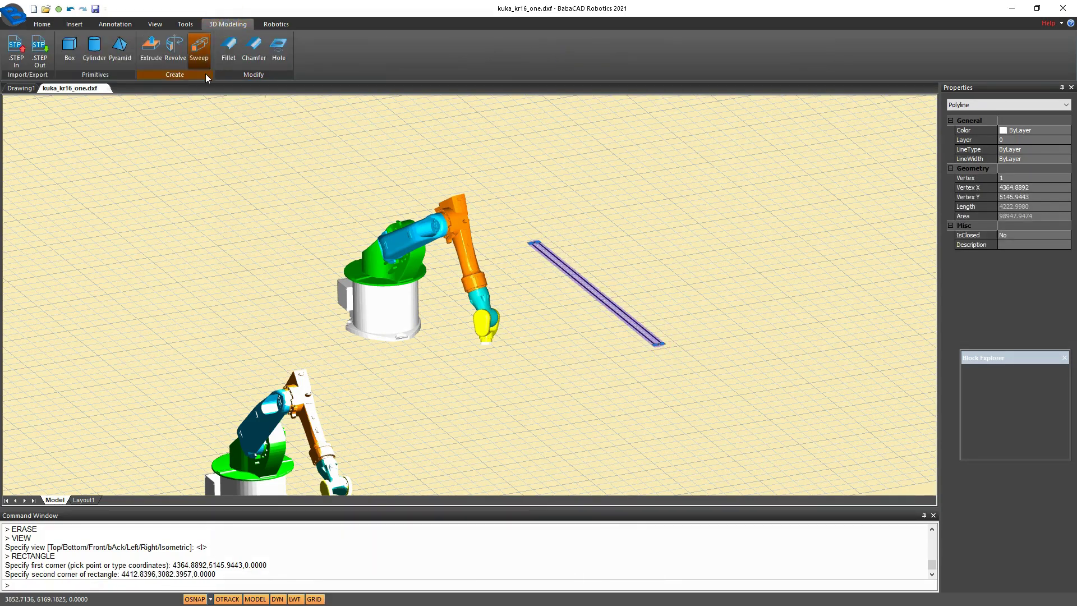
Extrude the thin rectangle upward into a tall wall panel.
left_click(150, 48)
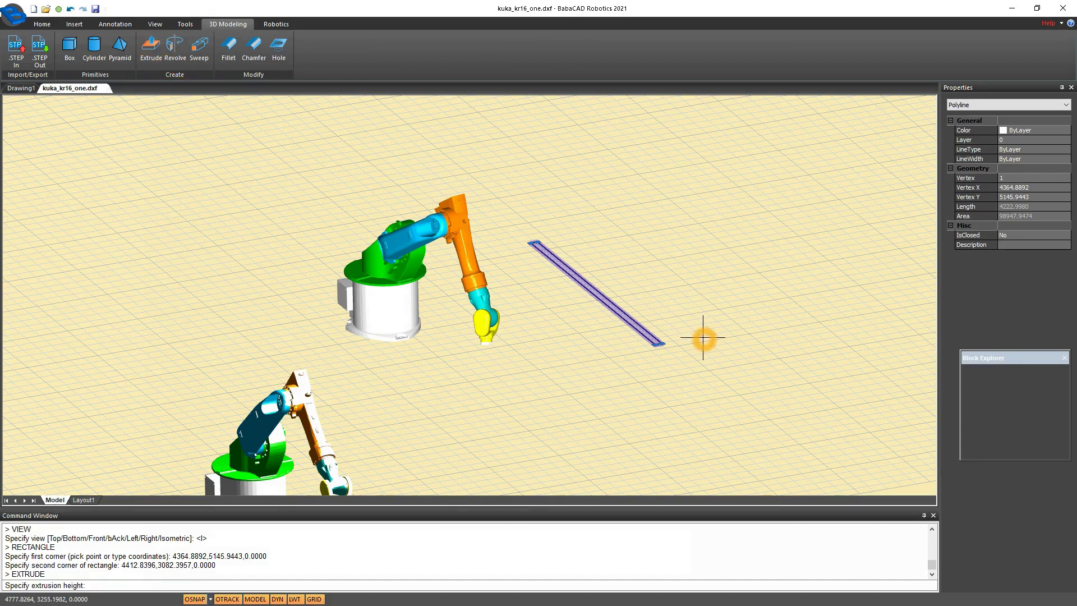
left_click(685, 360)
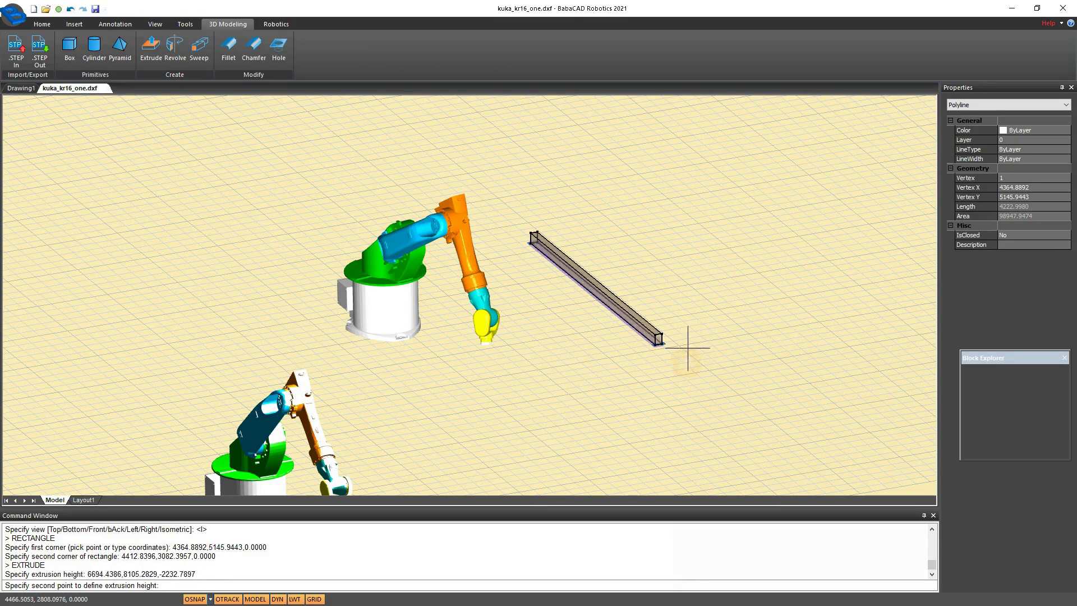
left_click(686, 176)
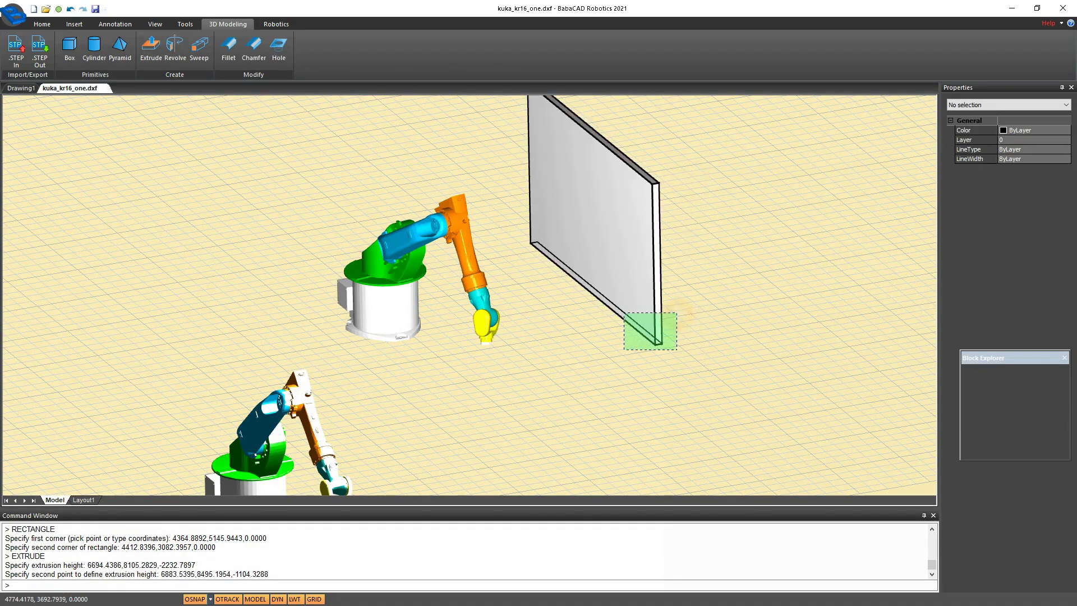
Delete the leftover rectangle outline at the wall's base.
left_click_drag(676, 314, 623, 348)
left_click(660, 318, "shift")
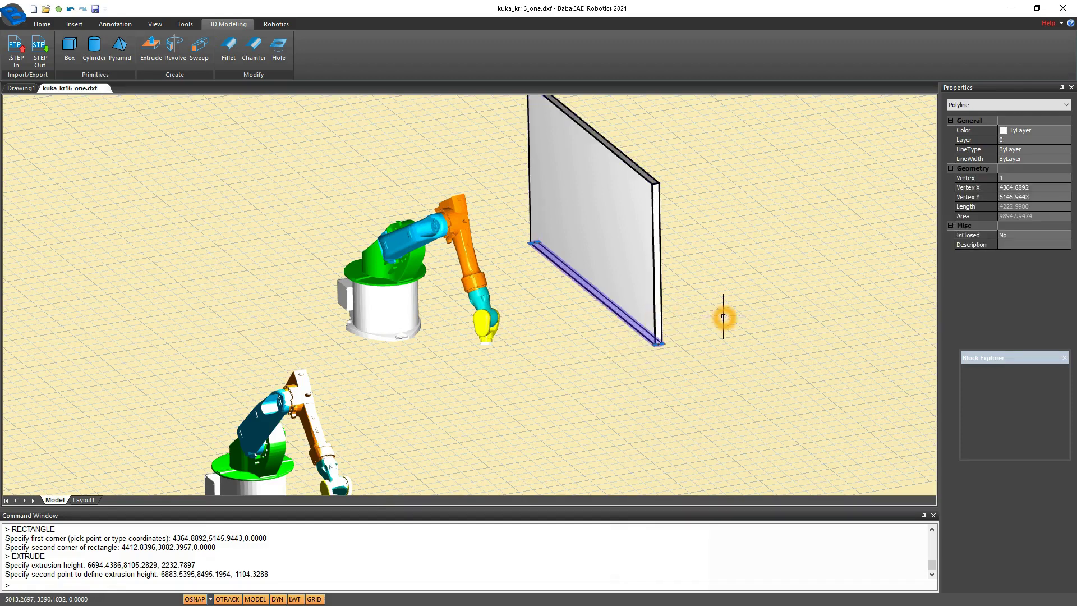
key("Delete")
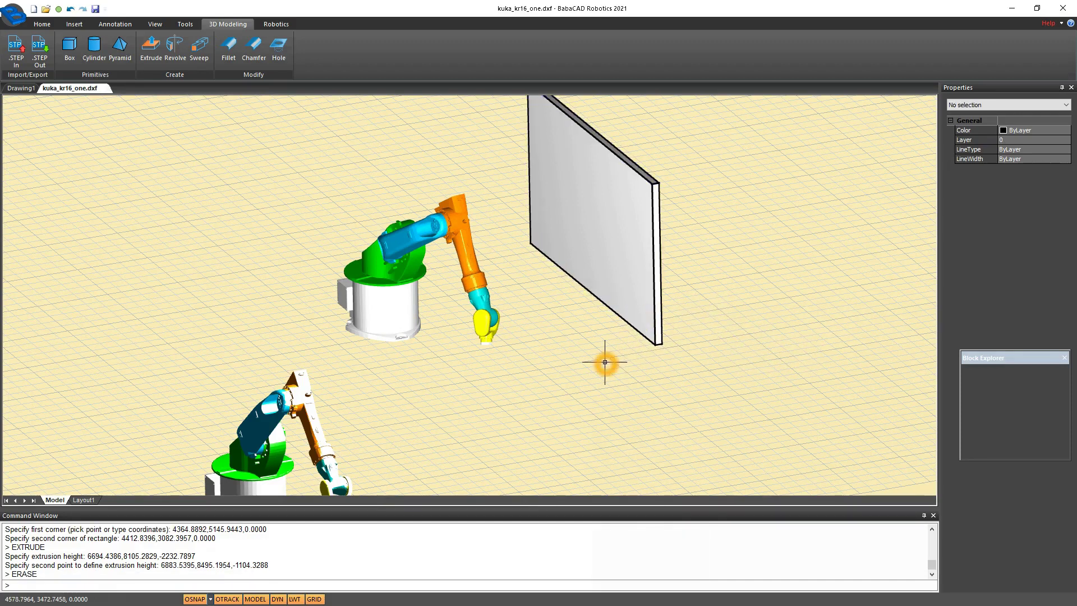
type("ucs")
key("Return")
key("Return")
Align the working plane to the wall face and draw a circle of radius about 284.6.
left_click(635, 253)
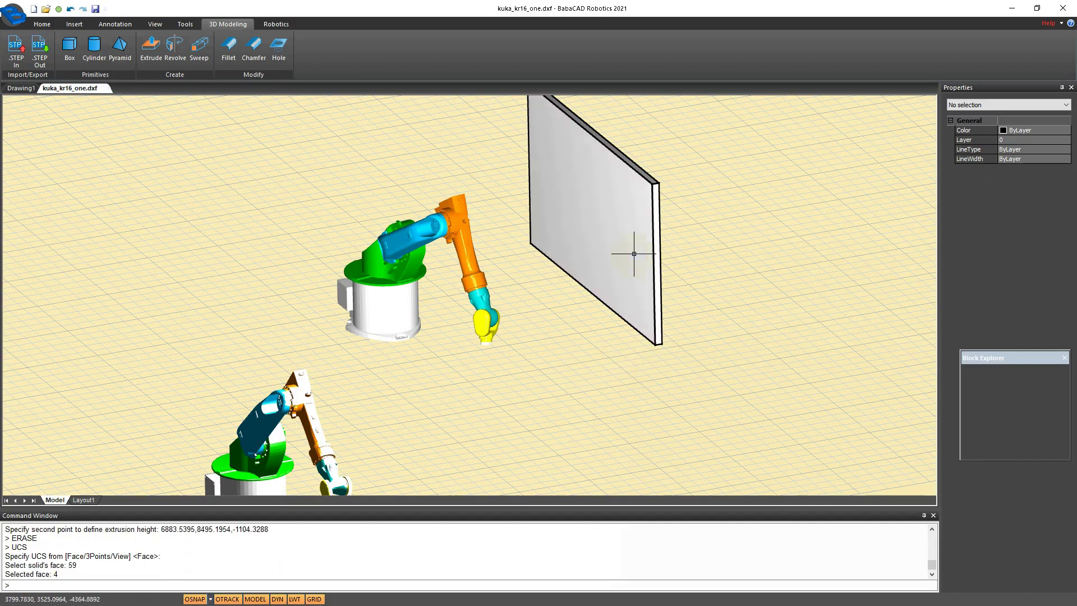
left_click(39, 23)
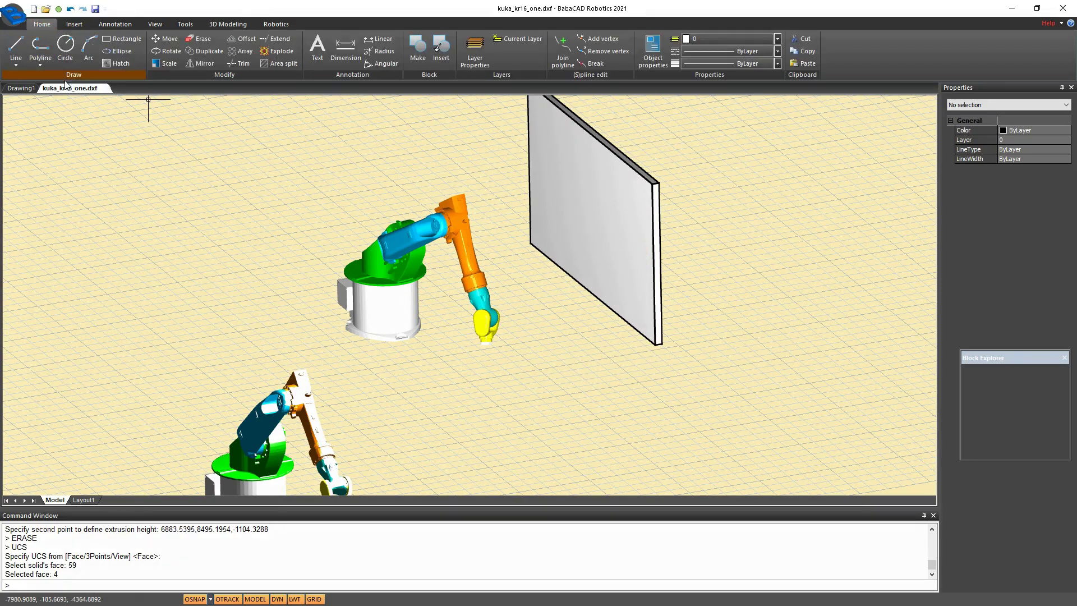
left_click(67, 47)
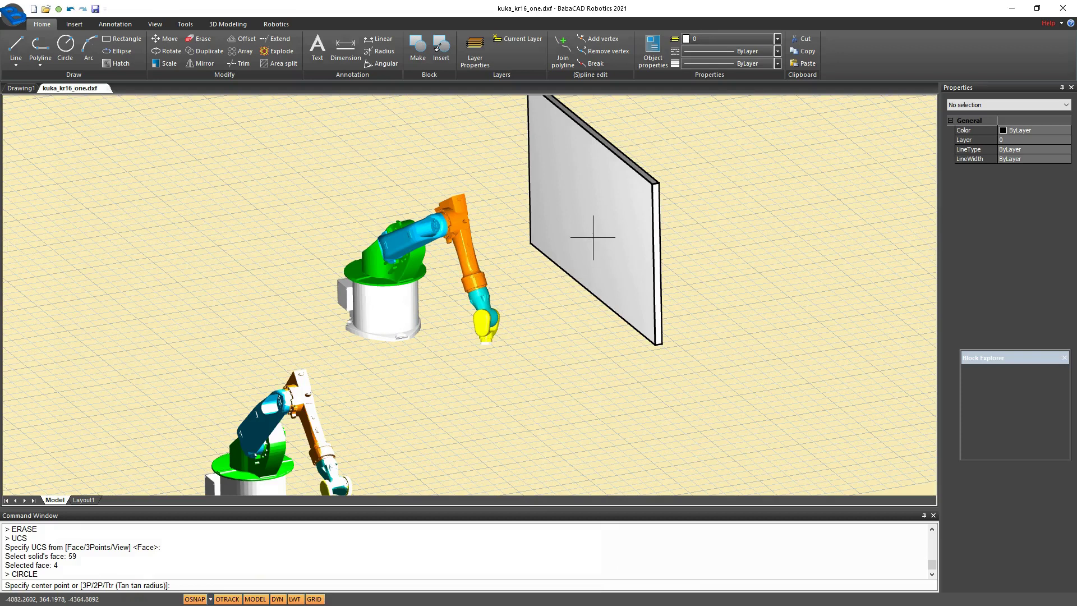
left_click(579, 207)
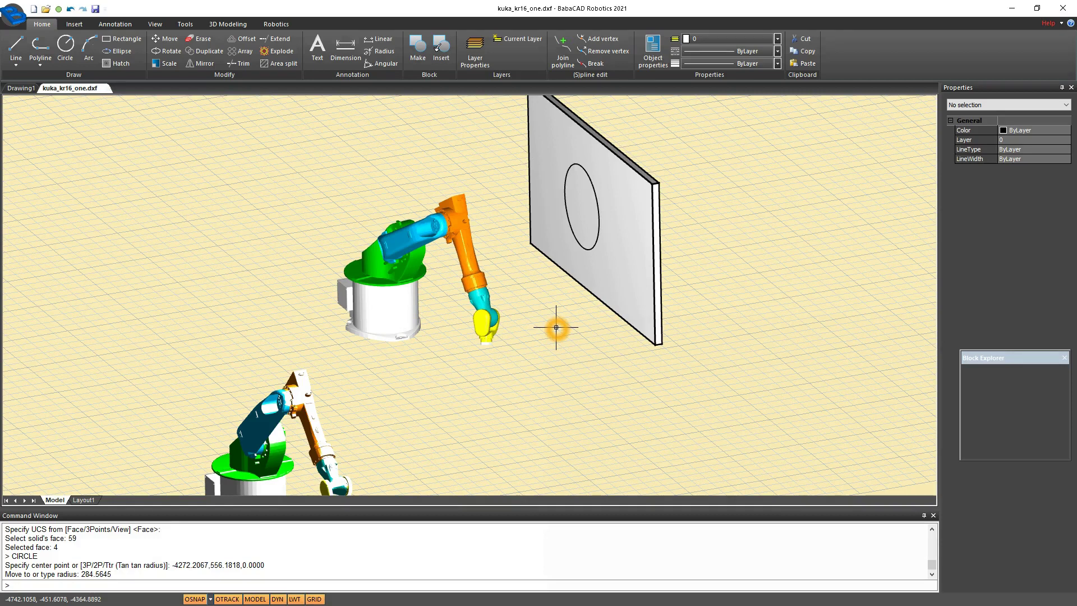
type("UCS")
Reset the working plane back to the top view.
key("Return")
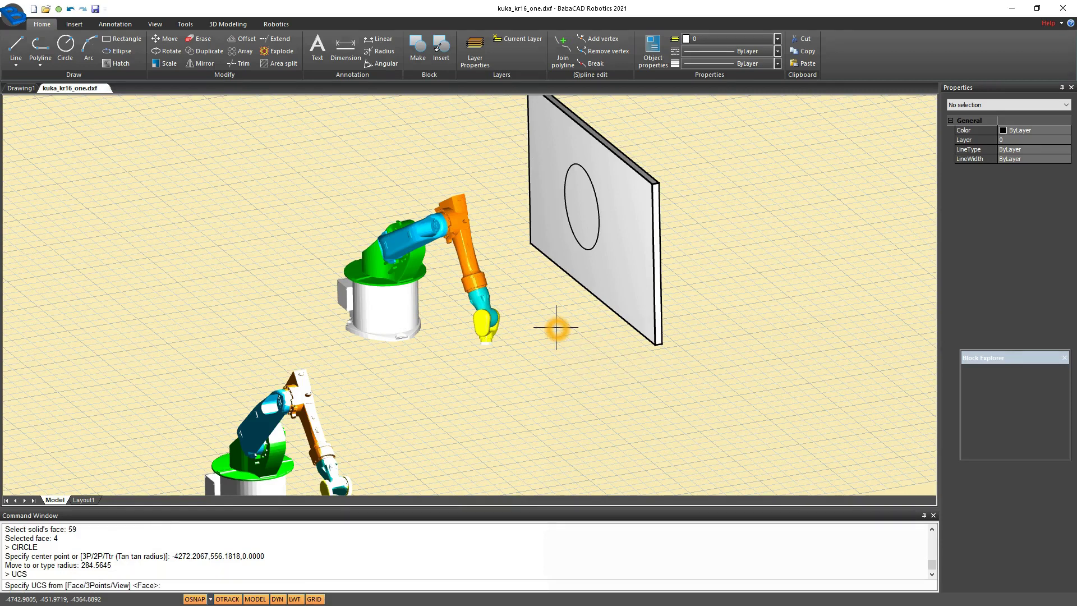
type("v")
key("Return")
key("Return")
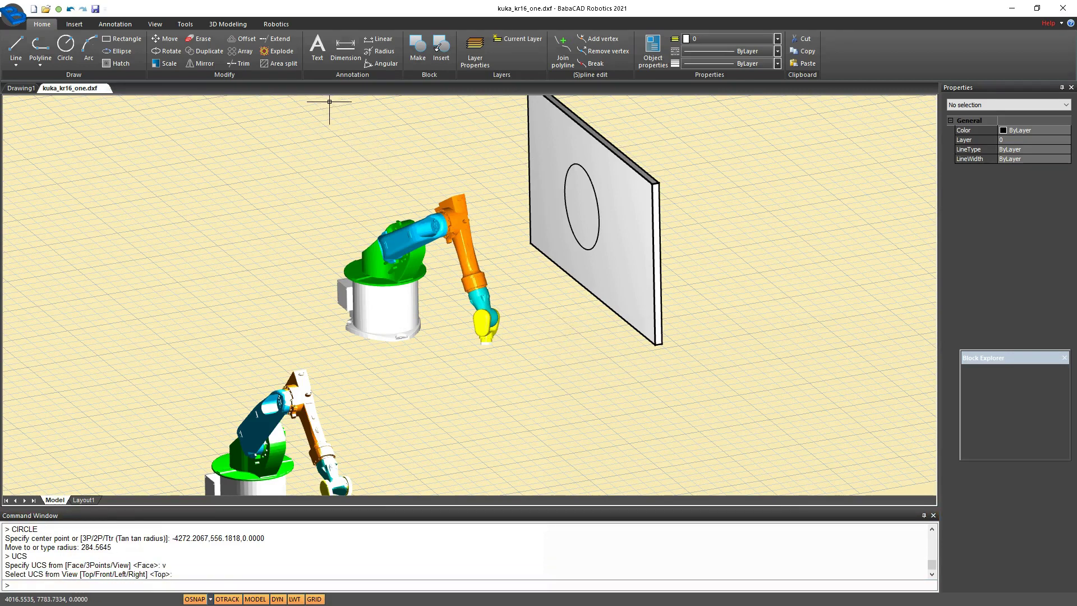
left_click(274, 22)
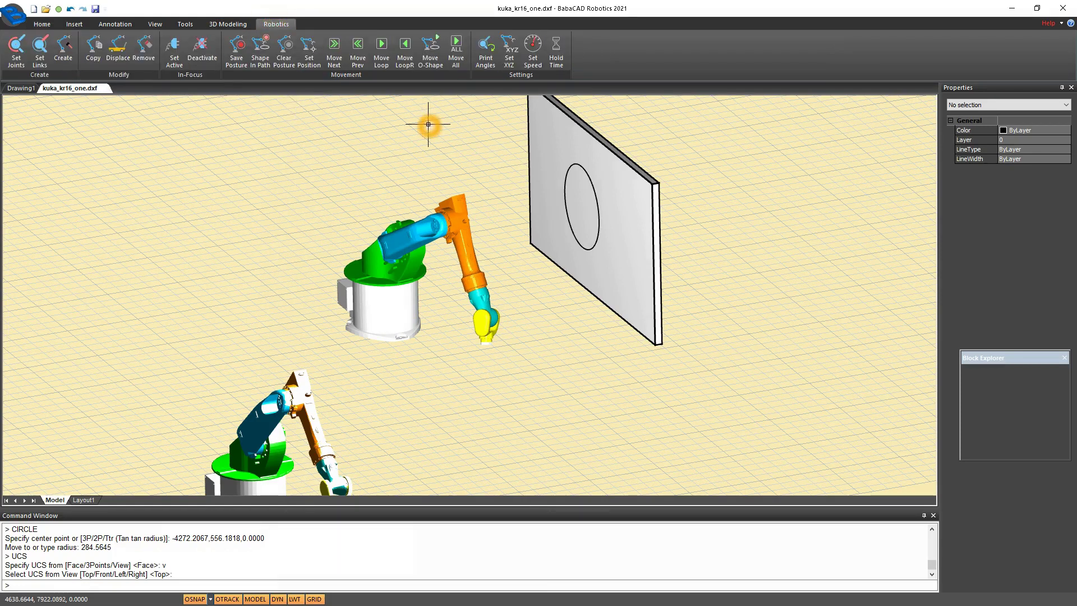
Try to make the robot trace the wall circle, which fails with no kinematic solution.
left_click(430, 58)
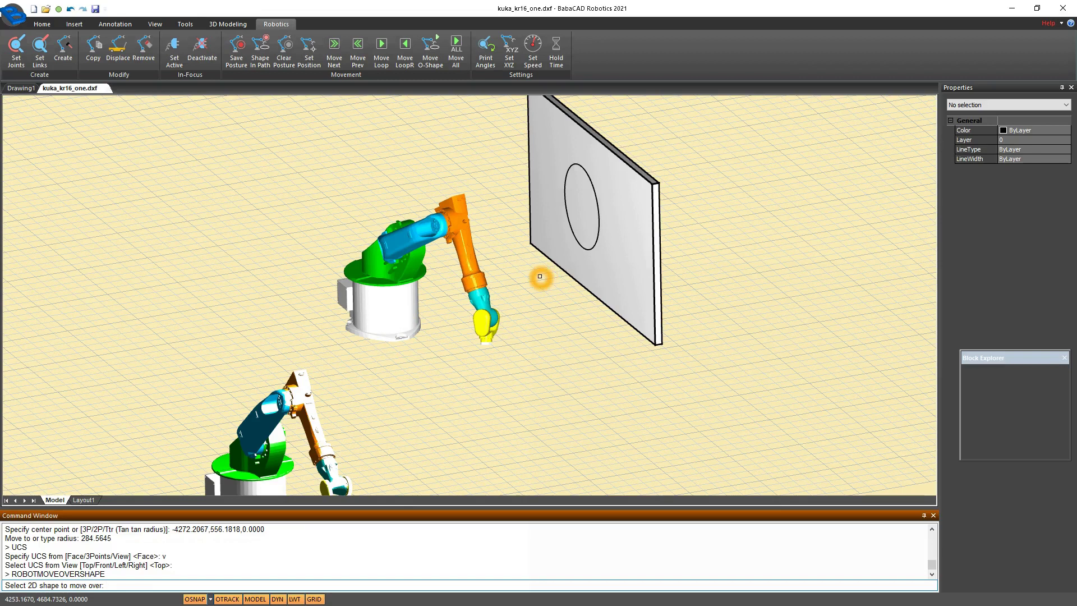
left_click(592, 247)
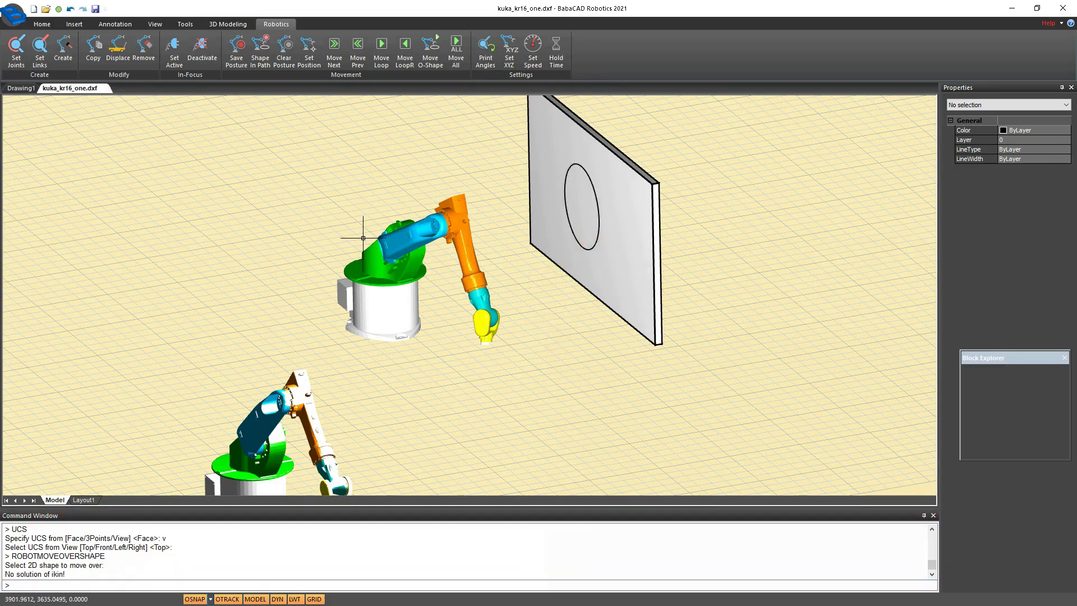
left_click(175, 56)
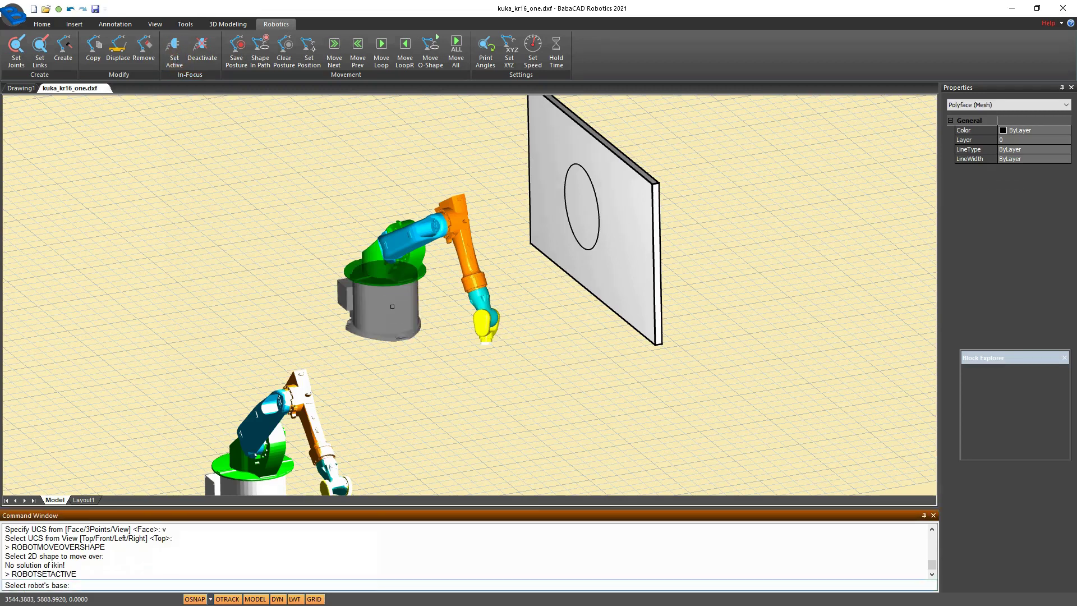
left_click(431, 59)
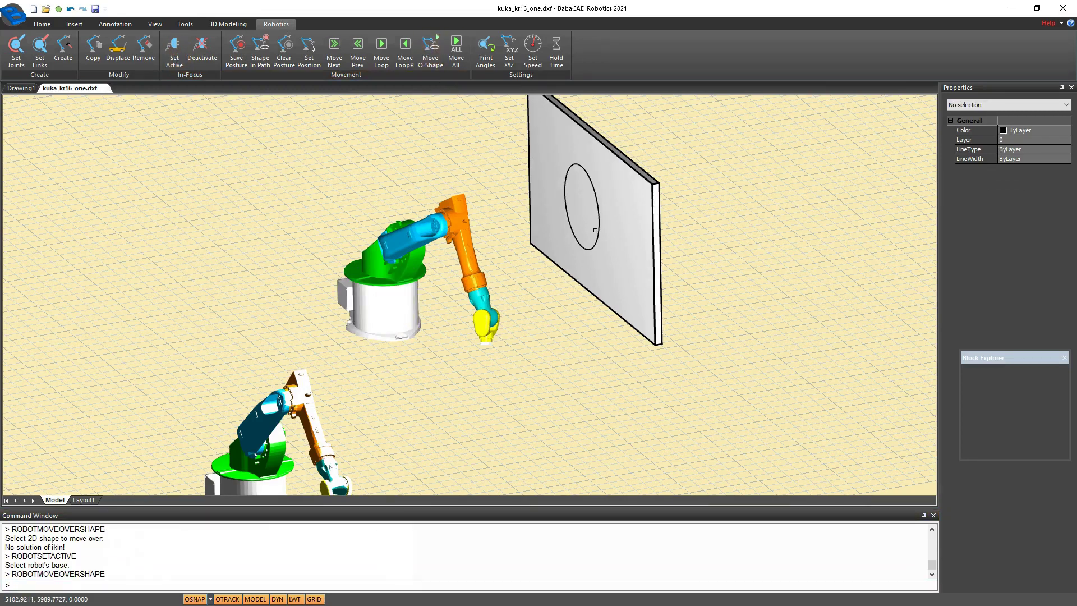
left_click(599, 227)
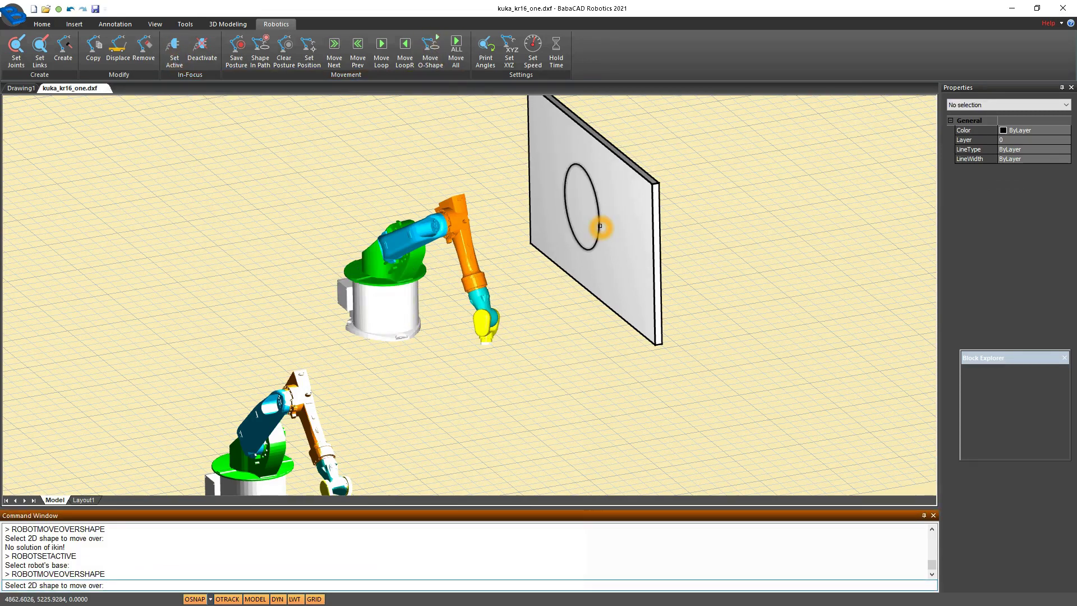
left_click(591, 334)
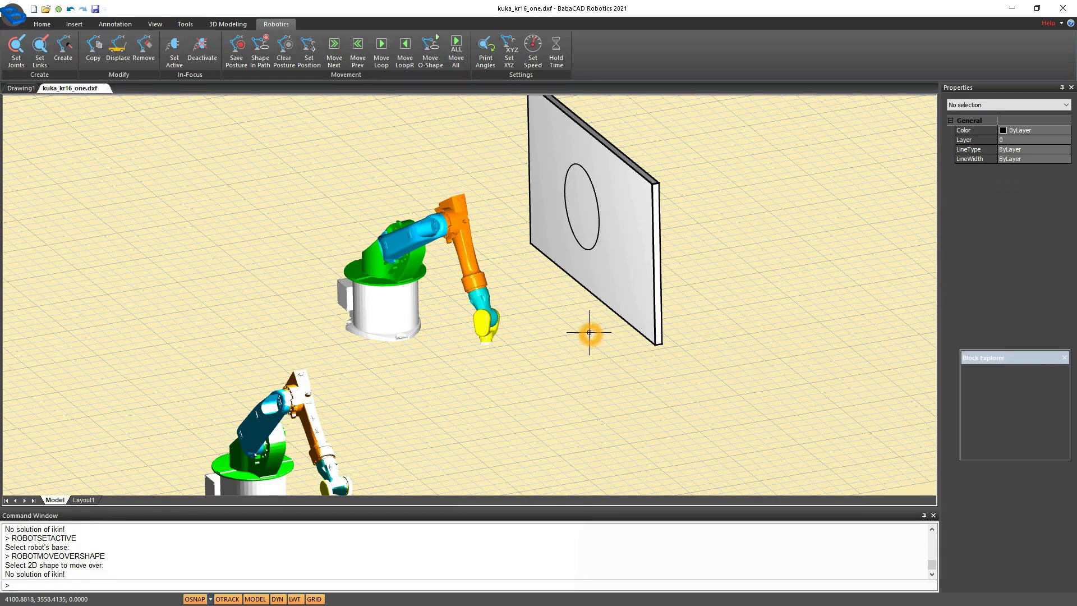
left_click(570, 314)
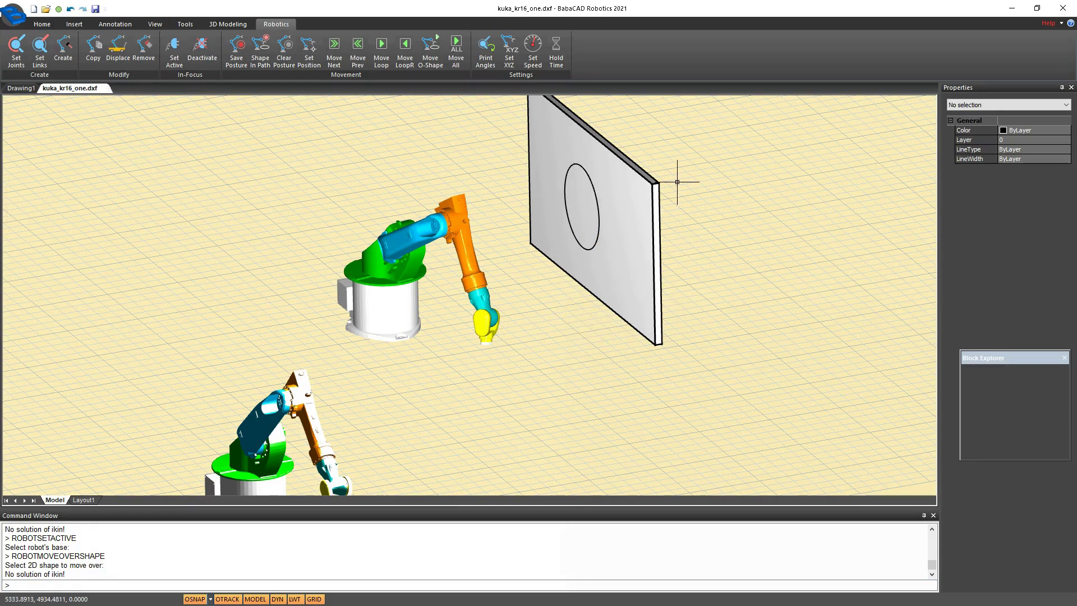
Select the wall panel and the circle and bring up their editing options.
left_click(578, 265)
left_click(594, 240)
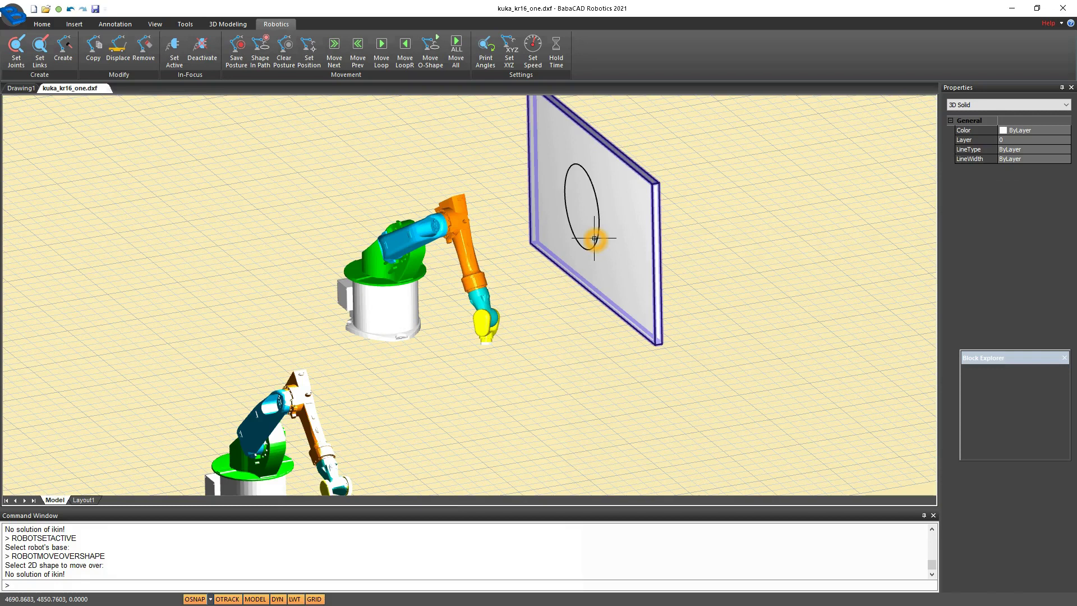
right_click(753, 223)
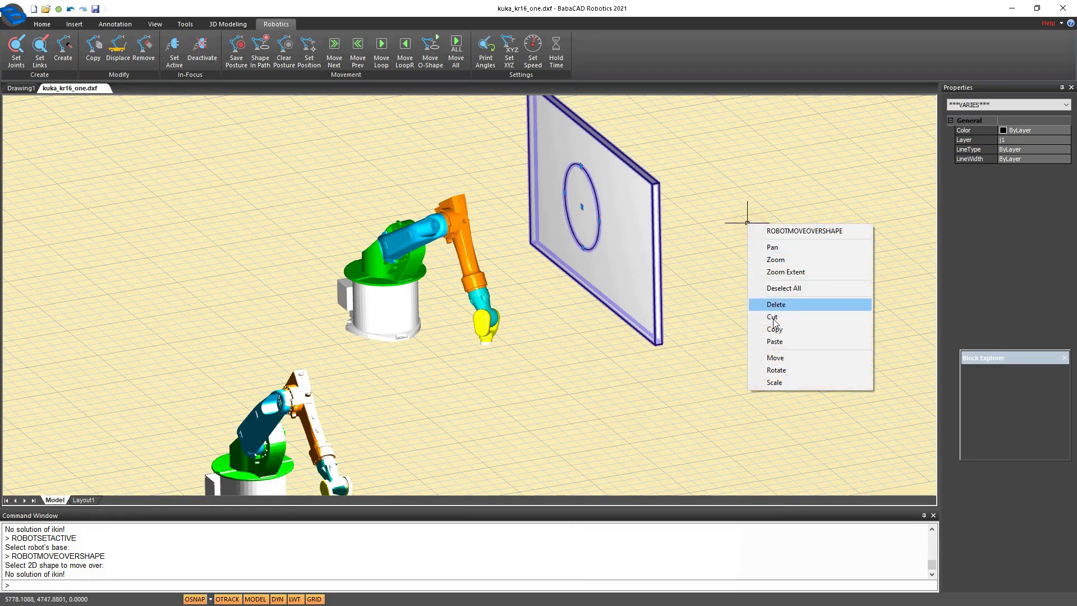
Move the wall and circle nearer the upper robot, then select the circle for Move O-Shape.
left_click(776, 358)
left_click(696, 343)
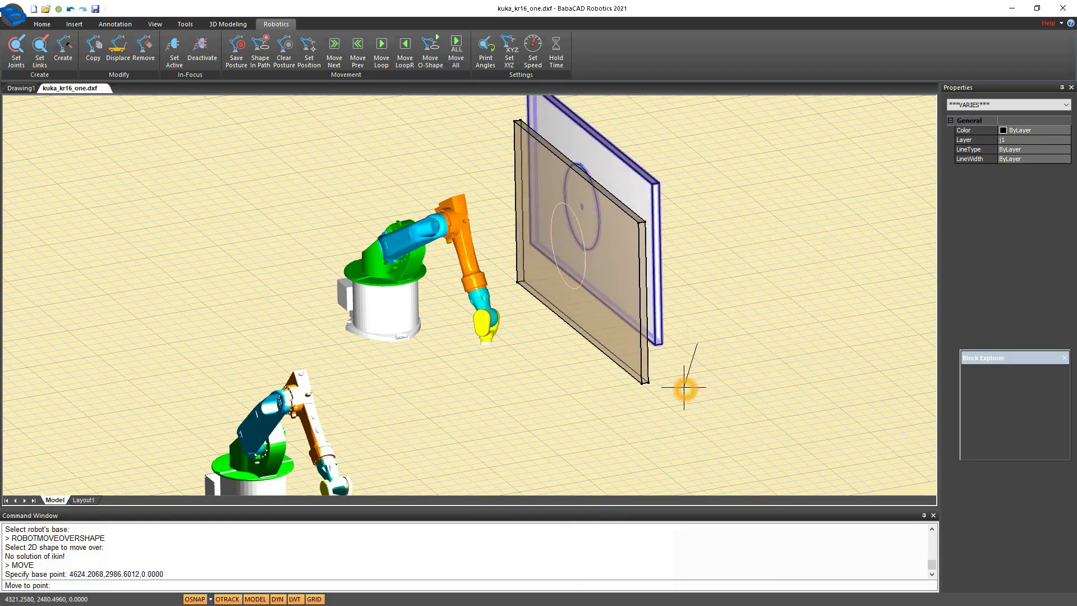
left_click(683, 388)
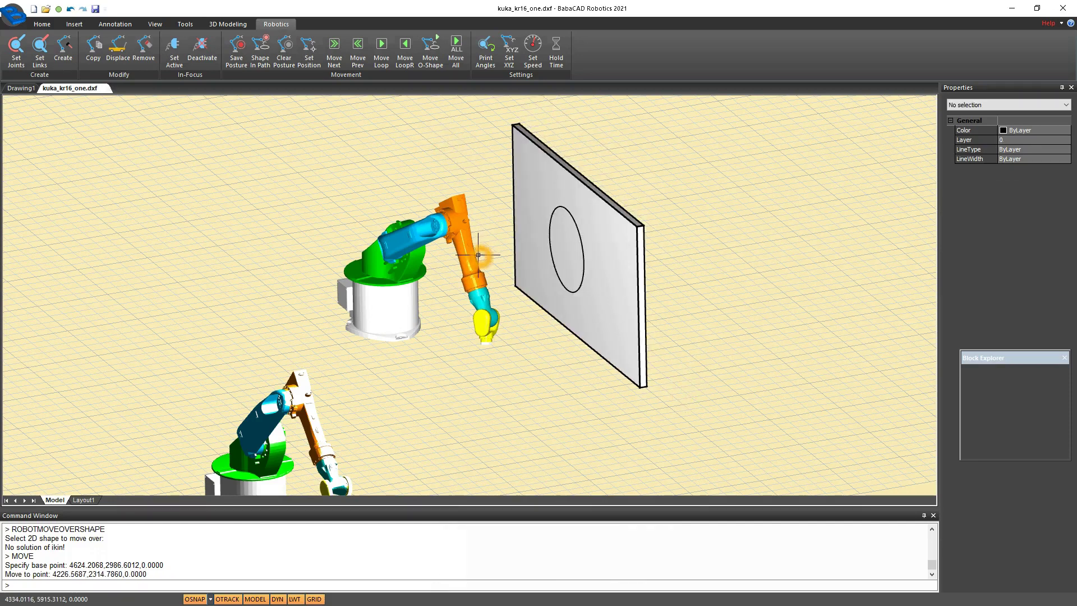
left_click_drag(473, 262, 462, 332)
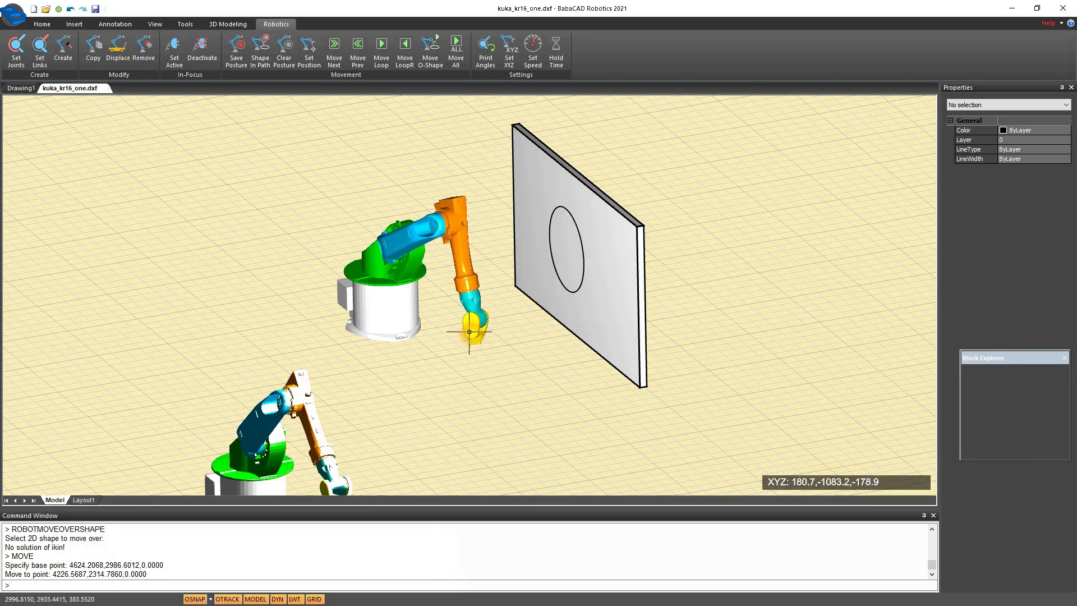
left_click(430, 50)
left_click(582, 246)
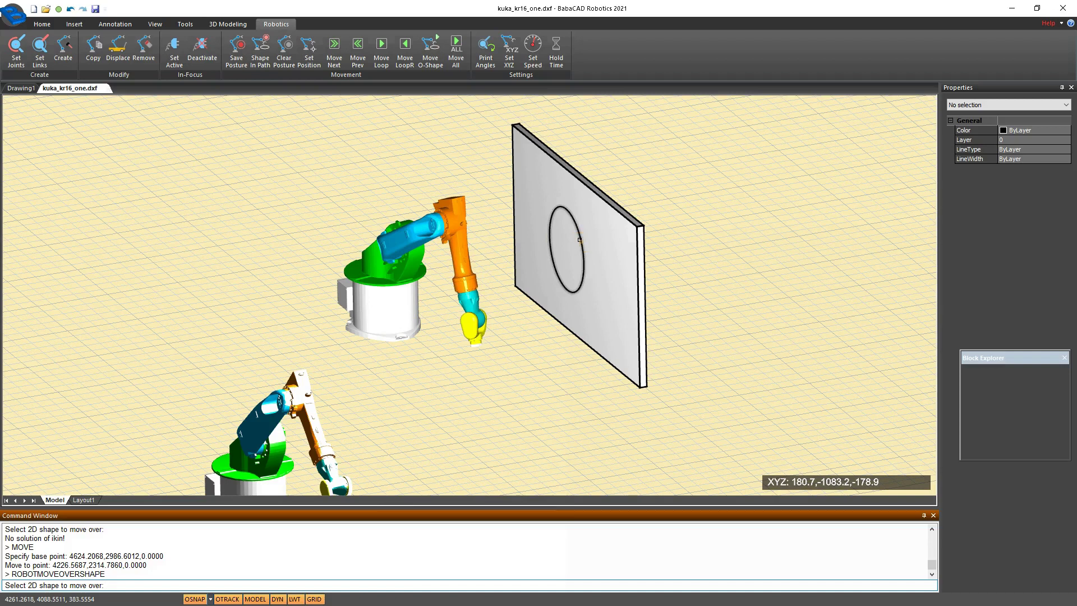